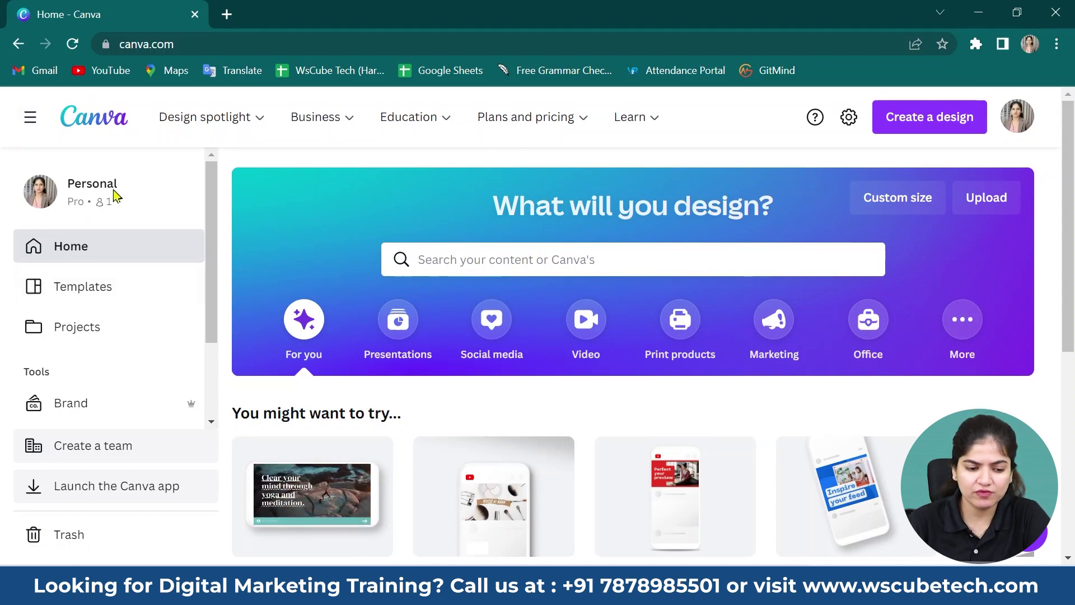
scroll(109, 271, down, 2)
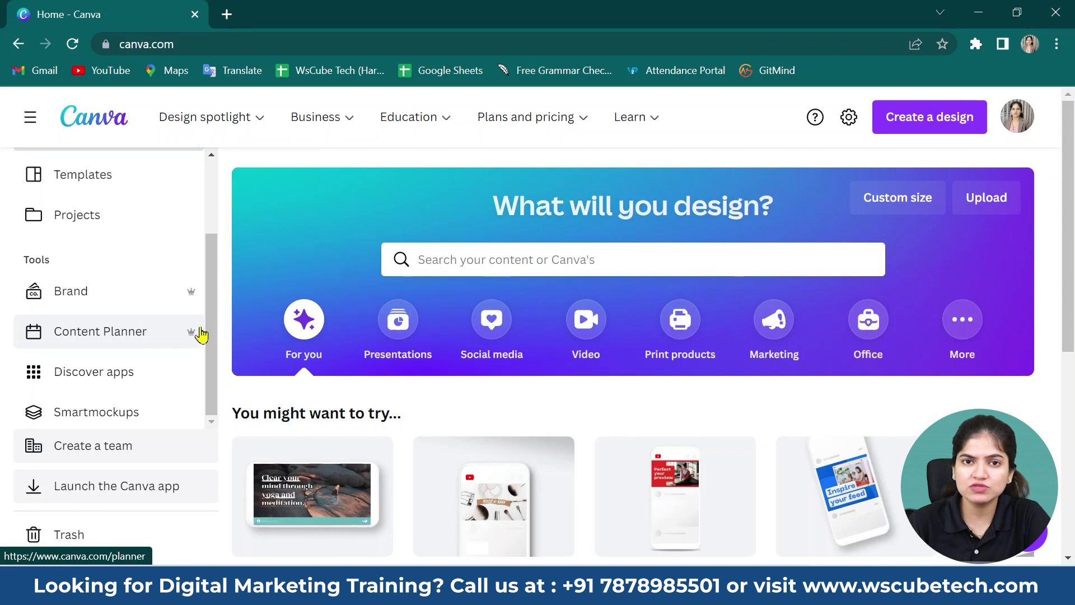
Open the Content Planner calendar from the Tools section of the sidebar
click(123, 339)
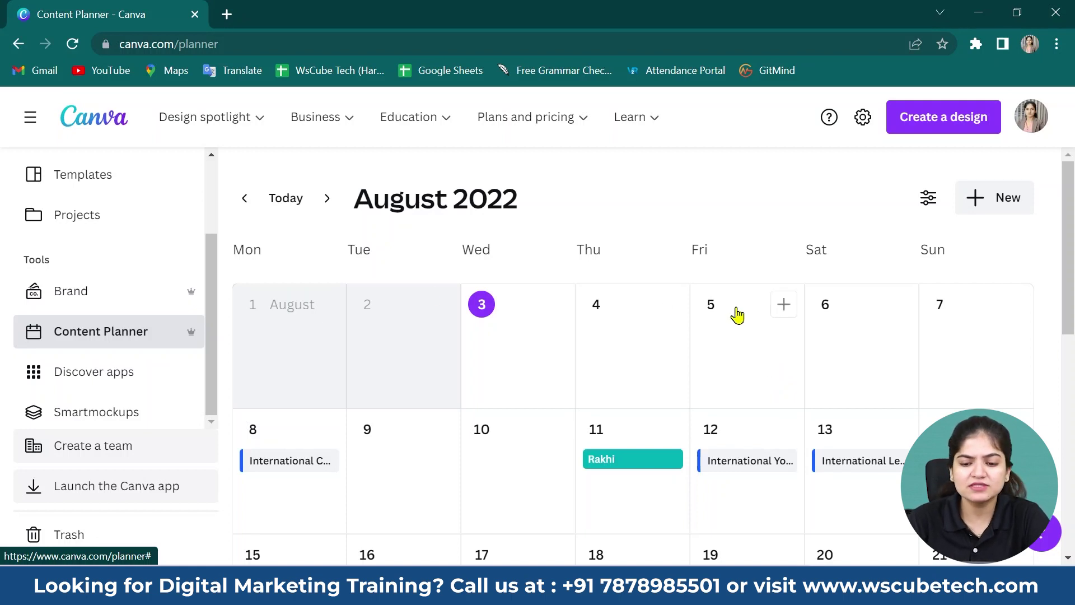
mouse_move(632, 345)
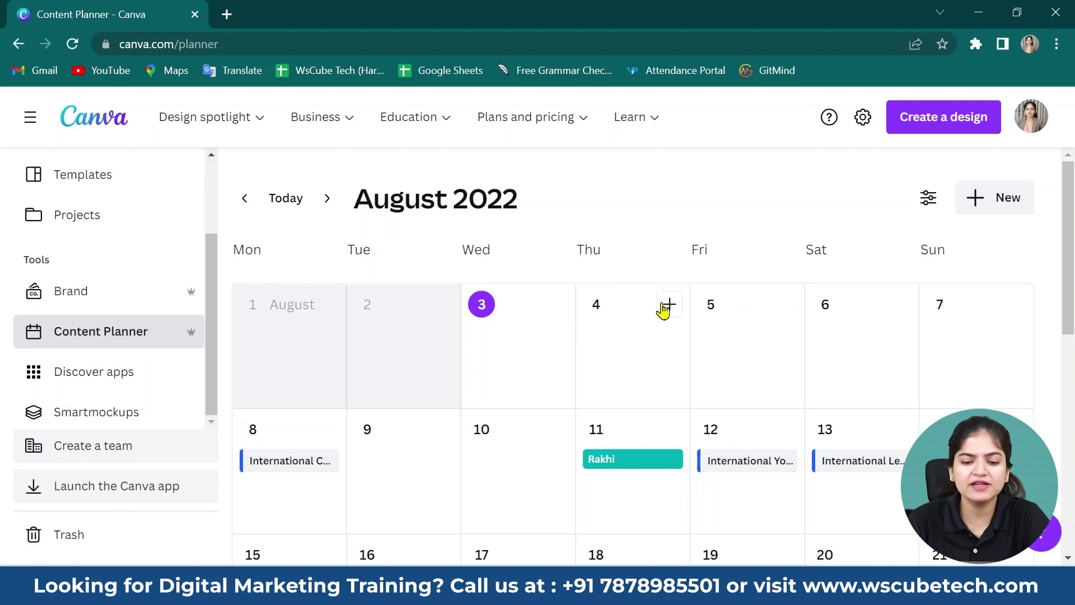
Add the recent Sustainable fashion design as a post on Thursday, August 4
click(664, 308)
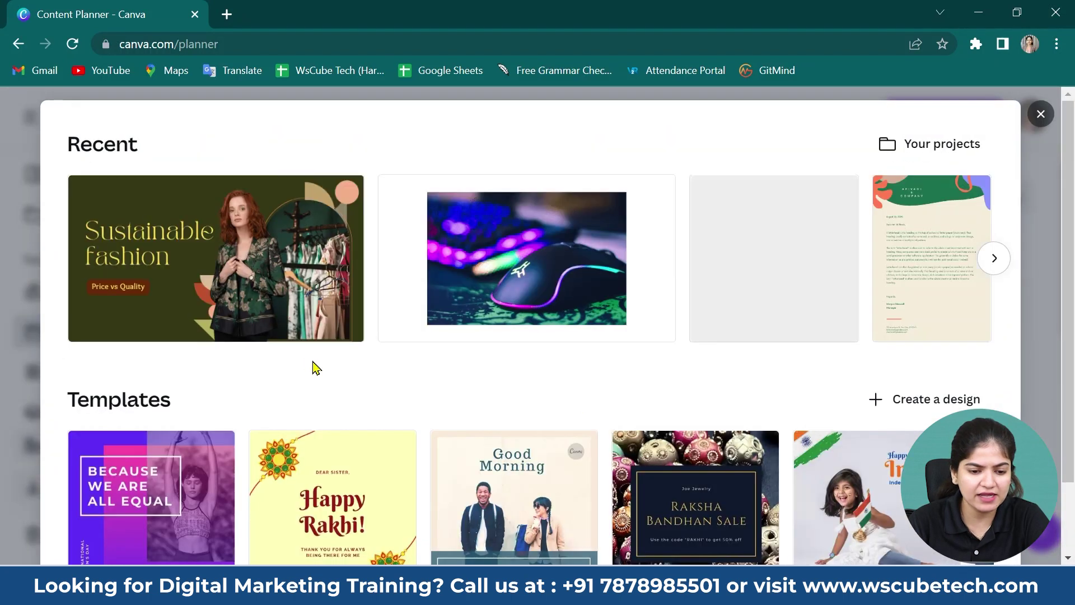
click(267, 282)
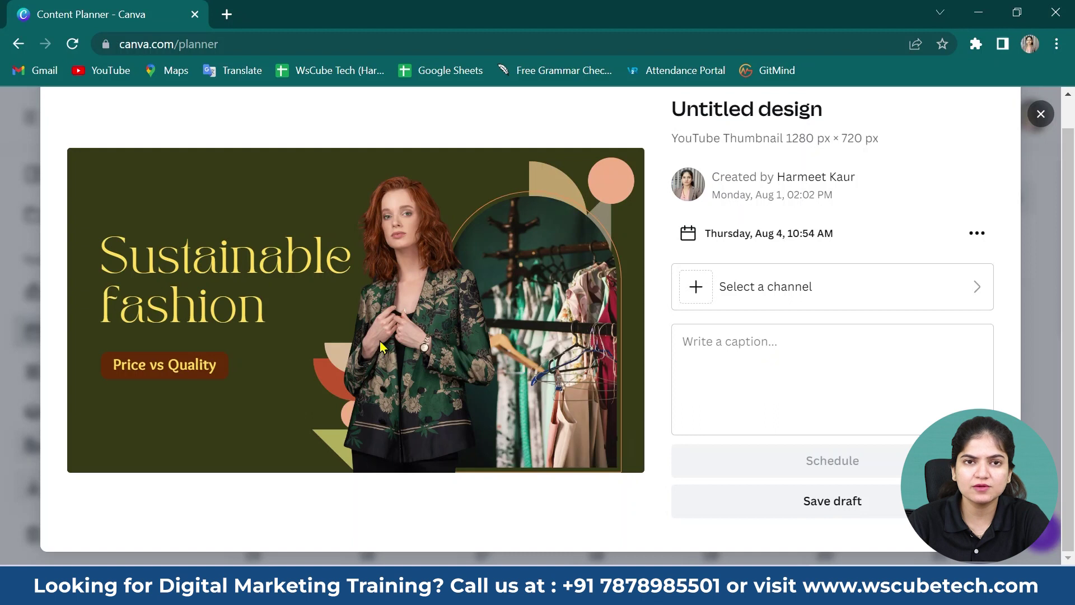
scroll(841, 126, up, 1)
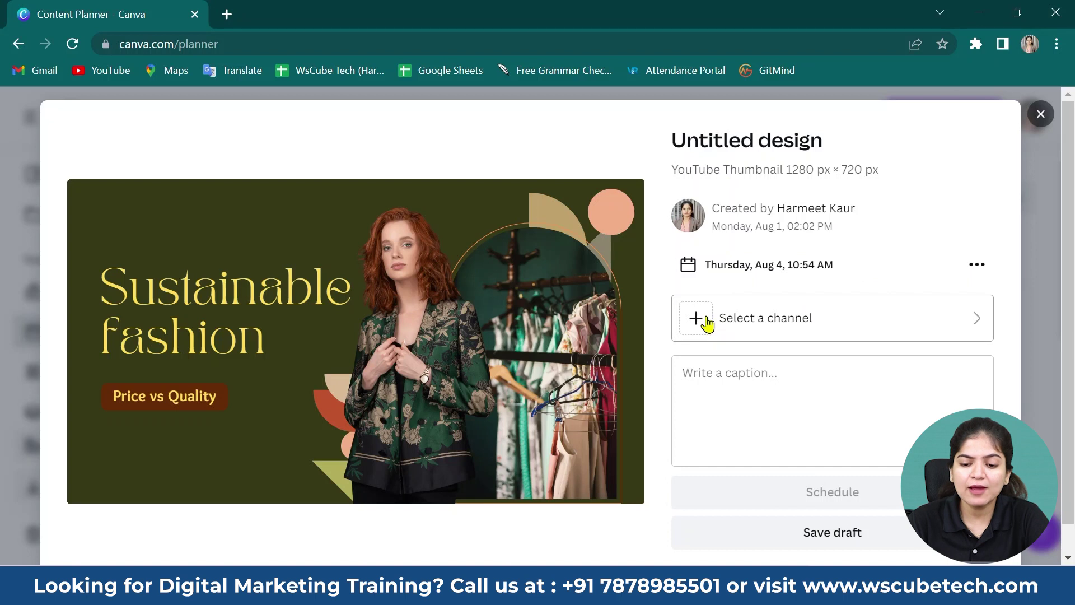
Open the 'Select a channel' list in the Sustainable fashion post preview
click(836, 318)
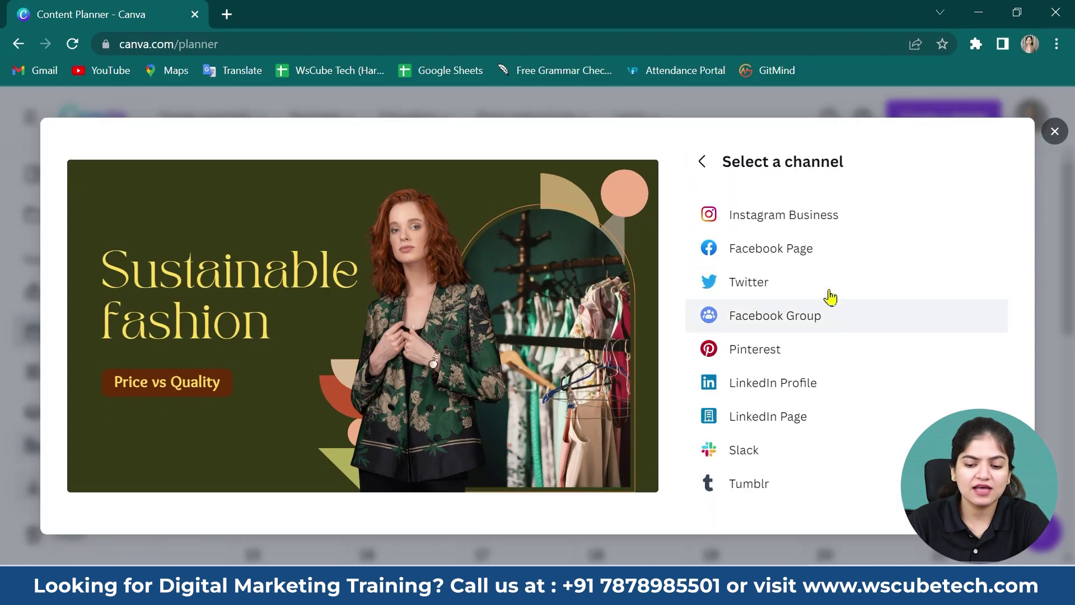
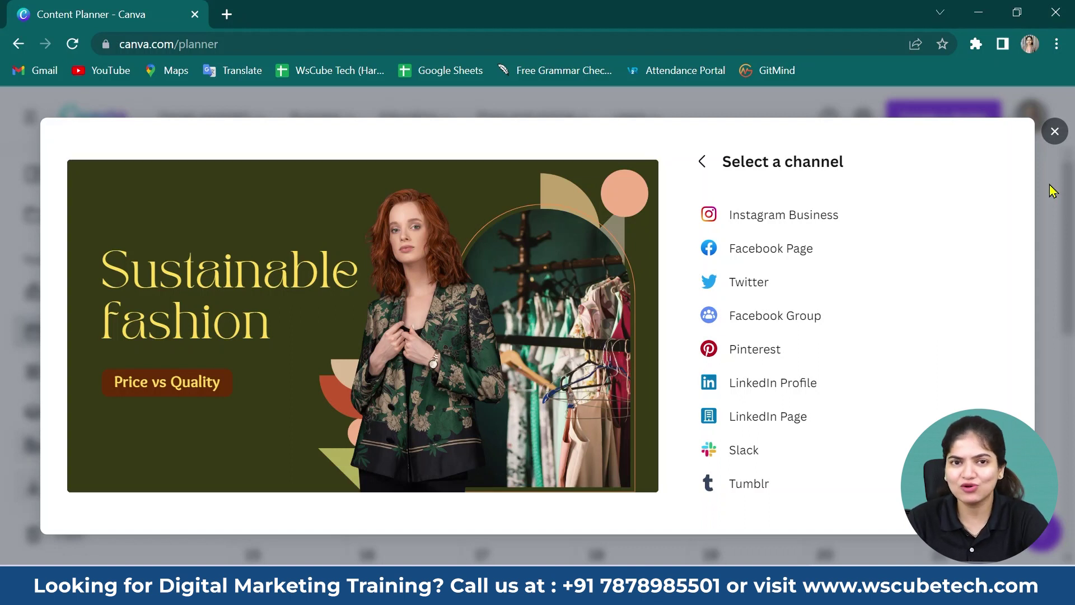
Close the Select a channel picker and start a new browser tab for canva.com
click(1055, 131)
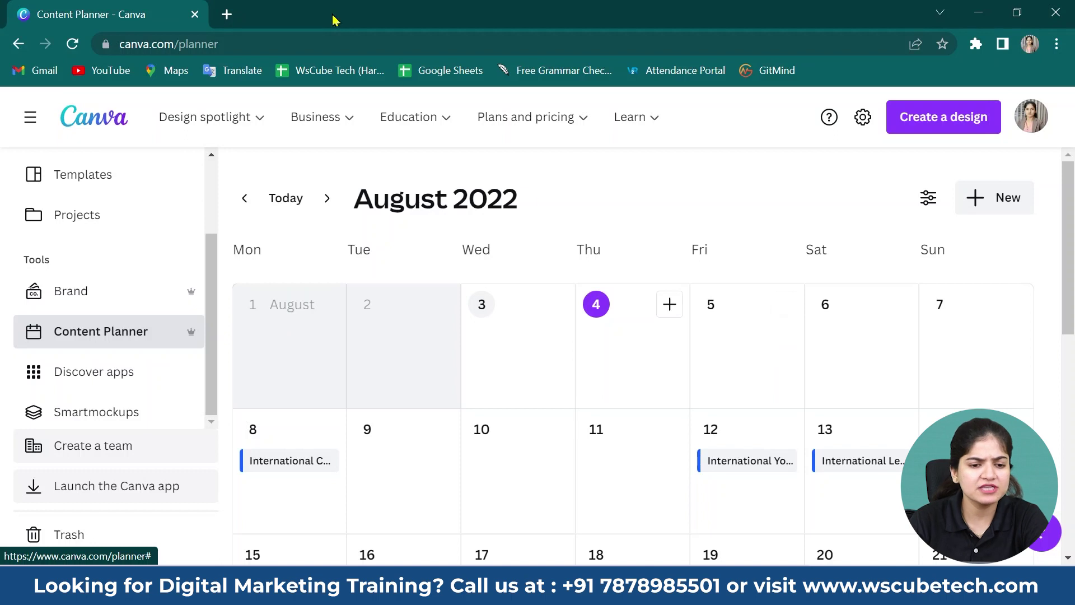
click(226, 15)
text(canv)
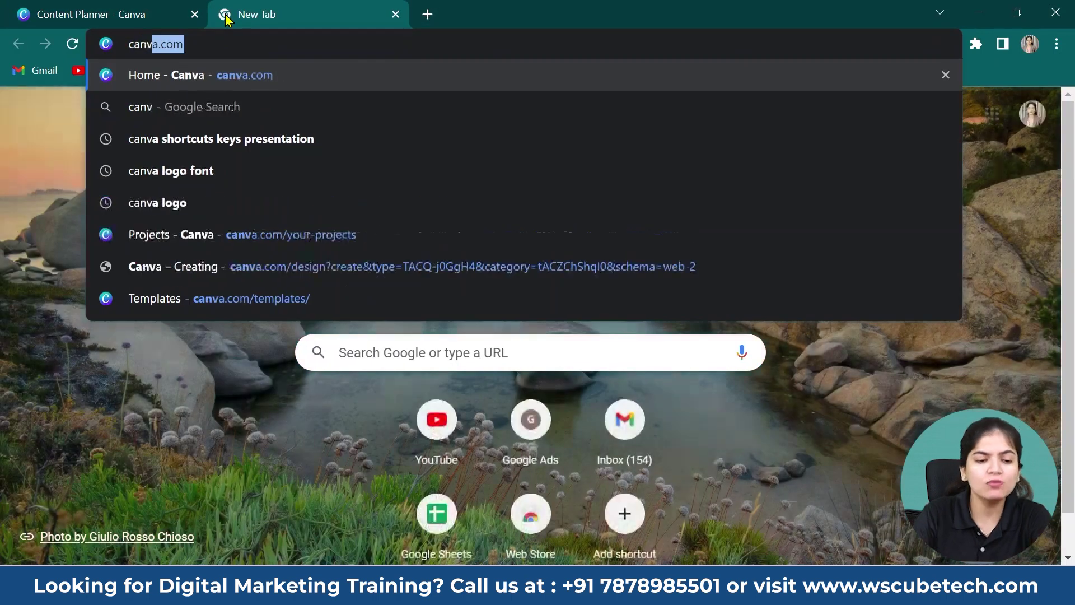
text(a)
Open the Sustainable fashion YouTube thumbnail on Canva and show its Share on social platforms
click(216, 75)
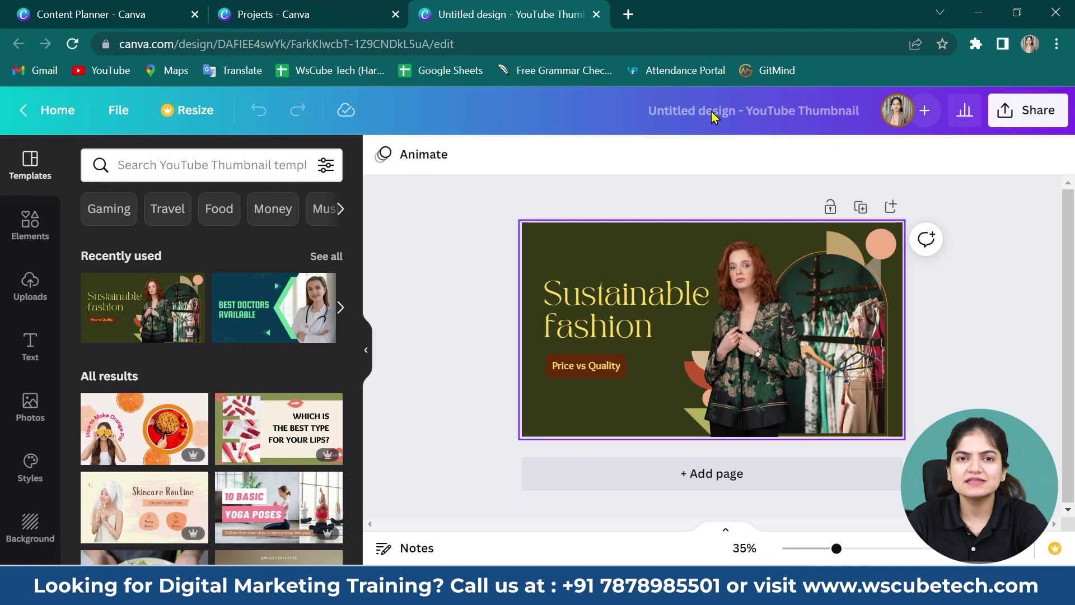
click(1005, 110)
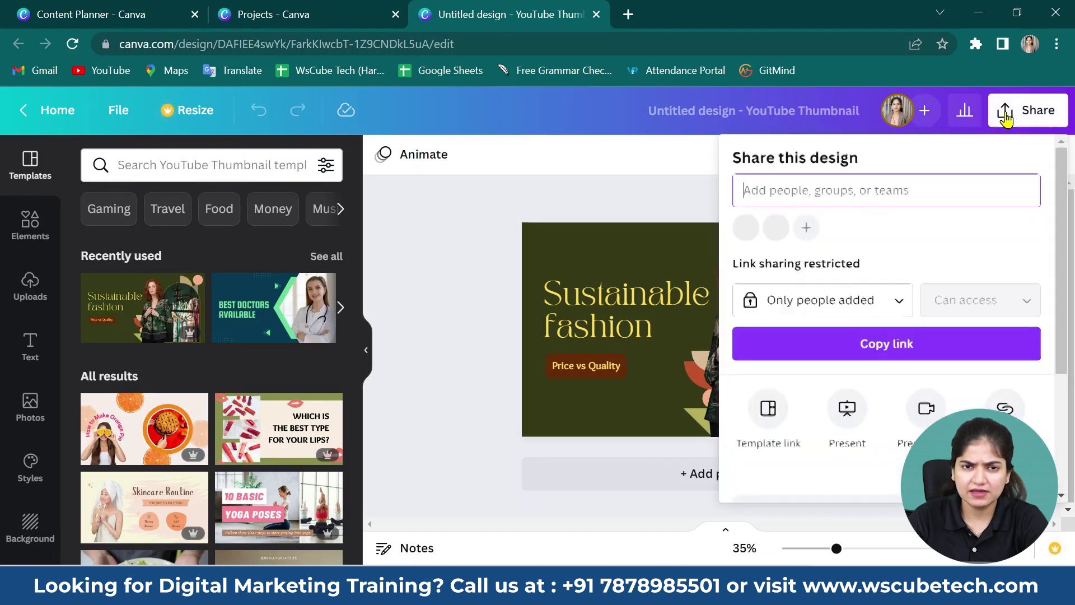
scroll(882, 288, down, 3)
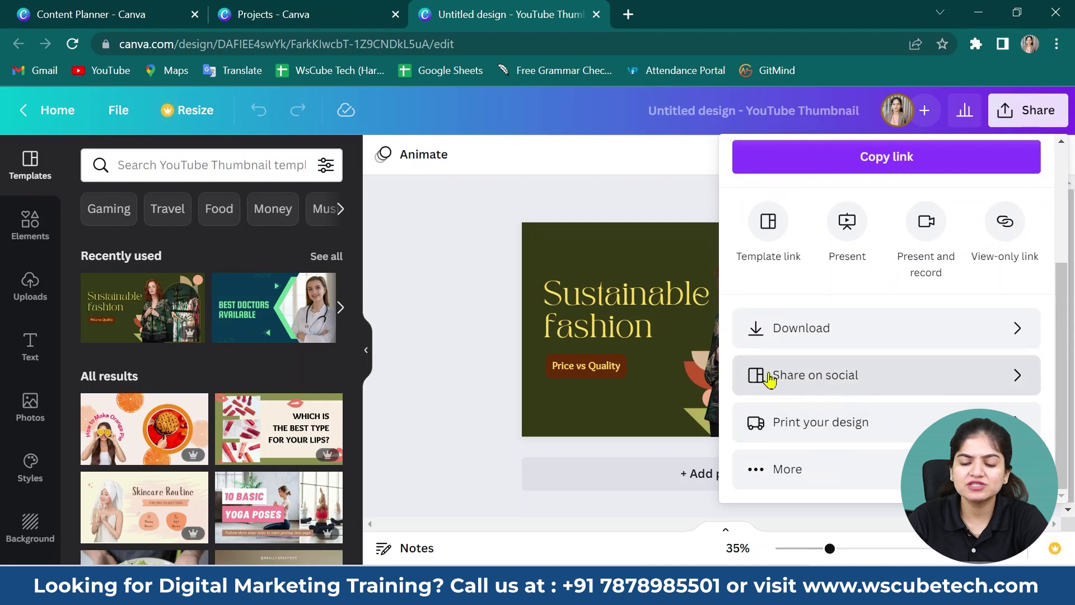
click(917, 380)
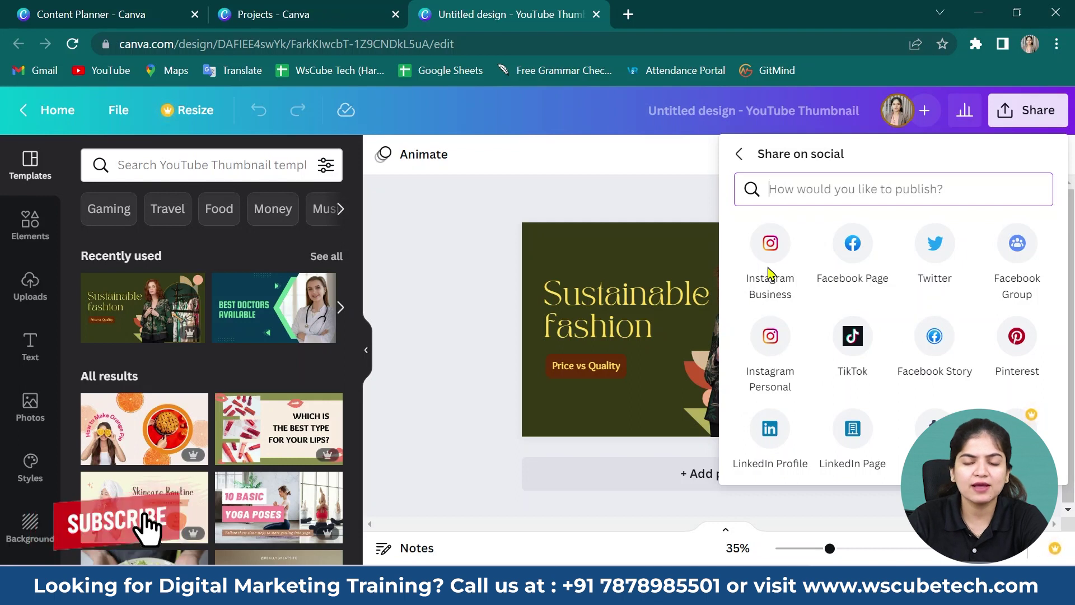
Try Instagram Business, back out, and pick Pinterest as the publishing destination
click(770, 256)
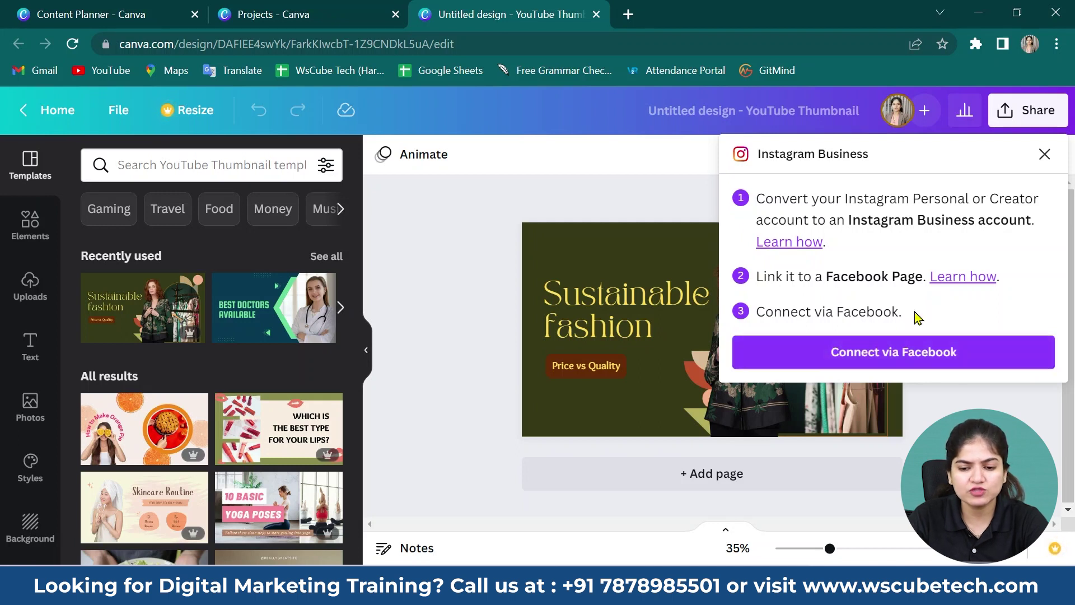
key(Escape)
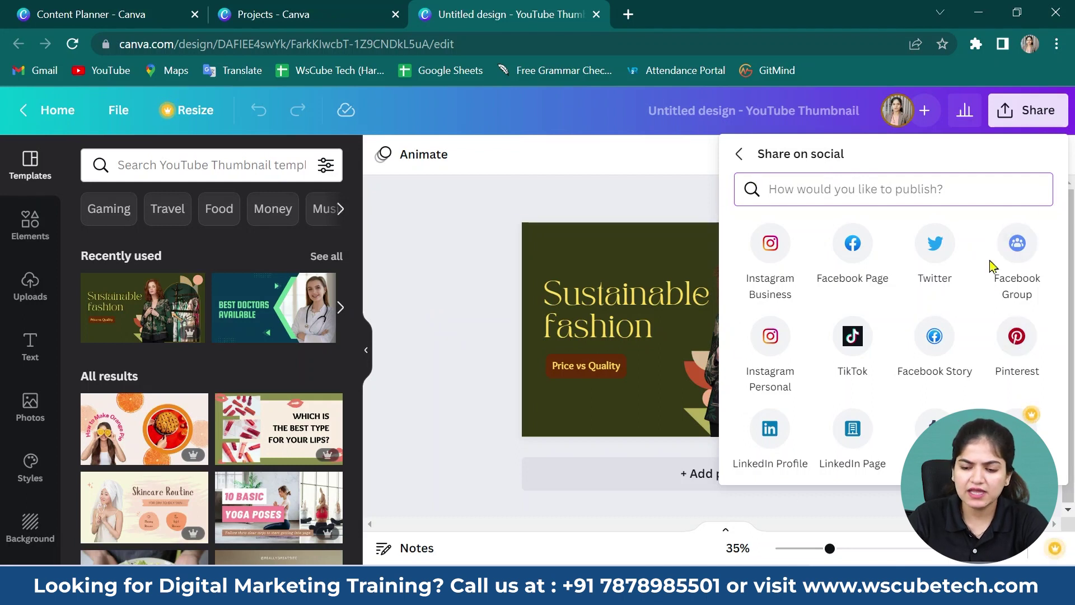
click(1016, 339)
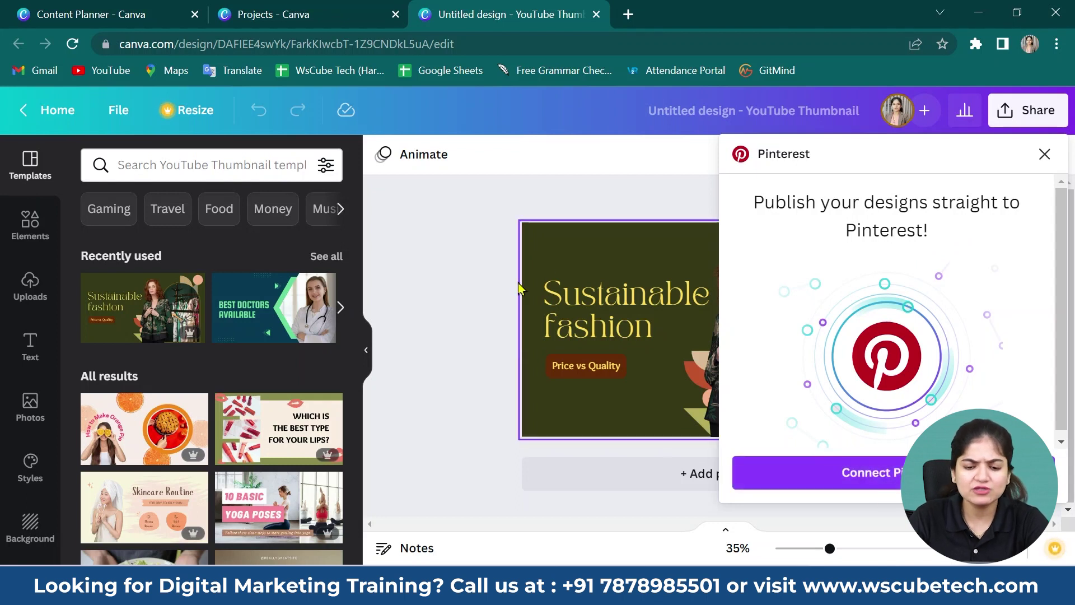
Connect a Pinterest account and grant Canva access to its boards
click(875, 486)
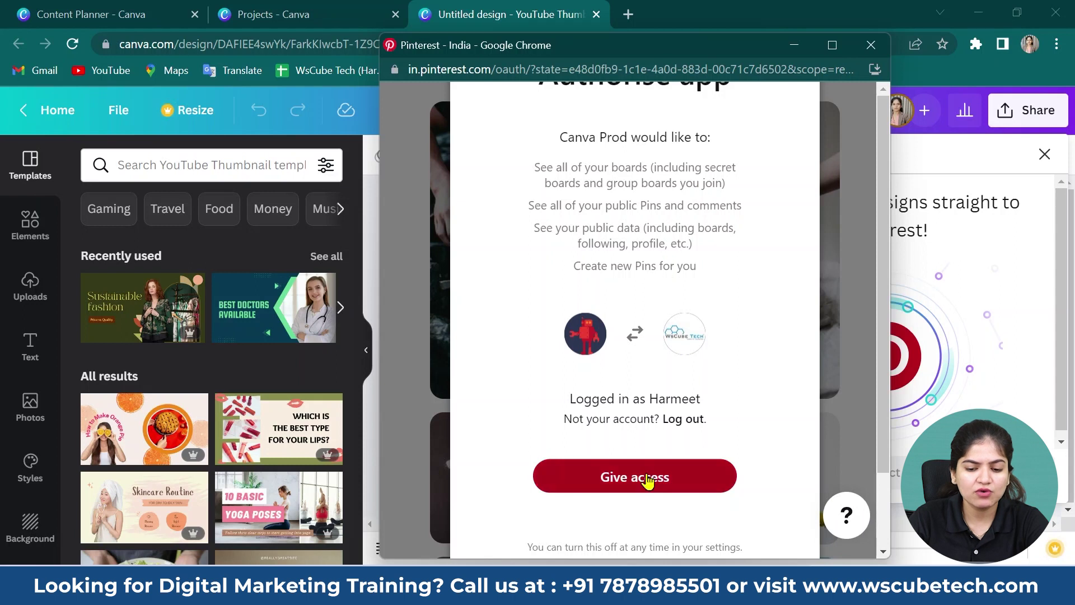
click(647, 482)
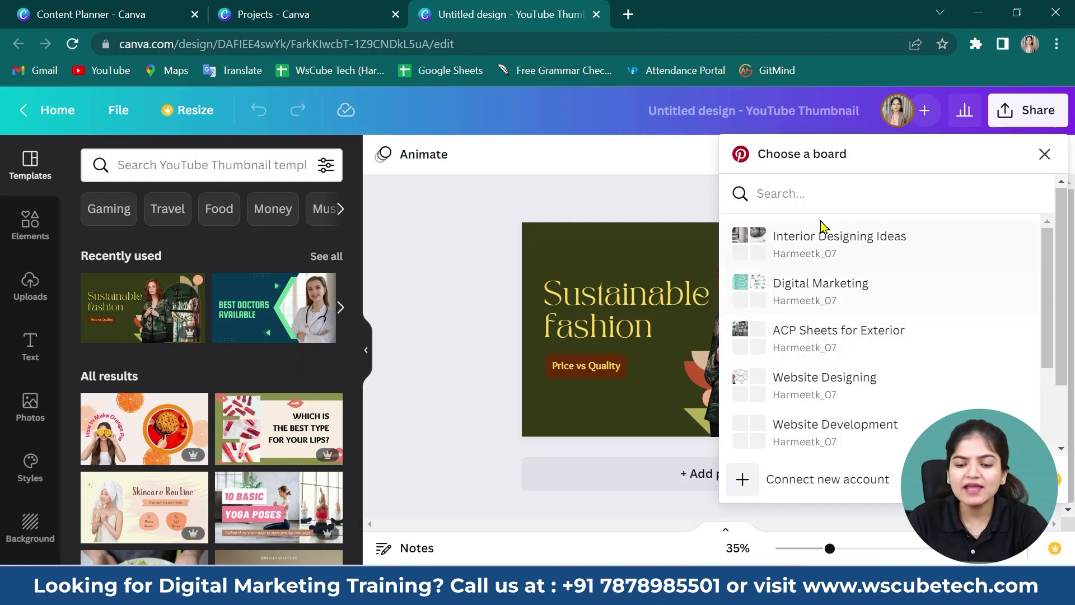
scroll(832, 386, down, 5)
scroll(833, 391, up, 5)
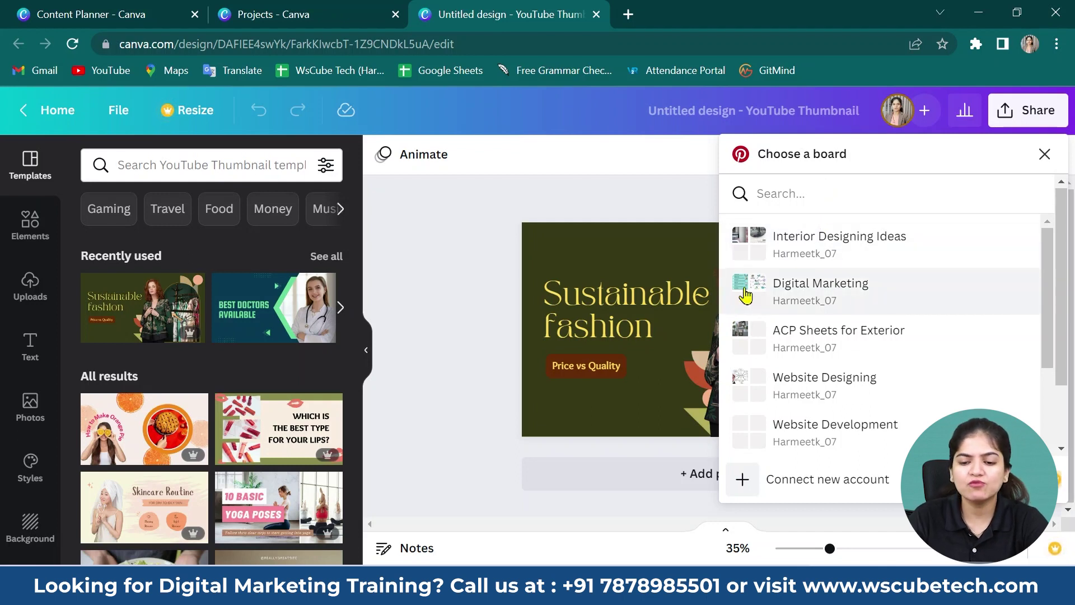
scroll(857, 403, down, 5)
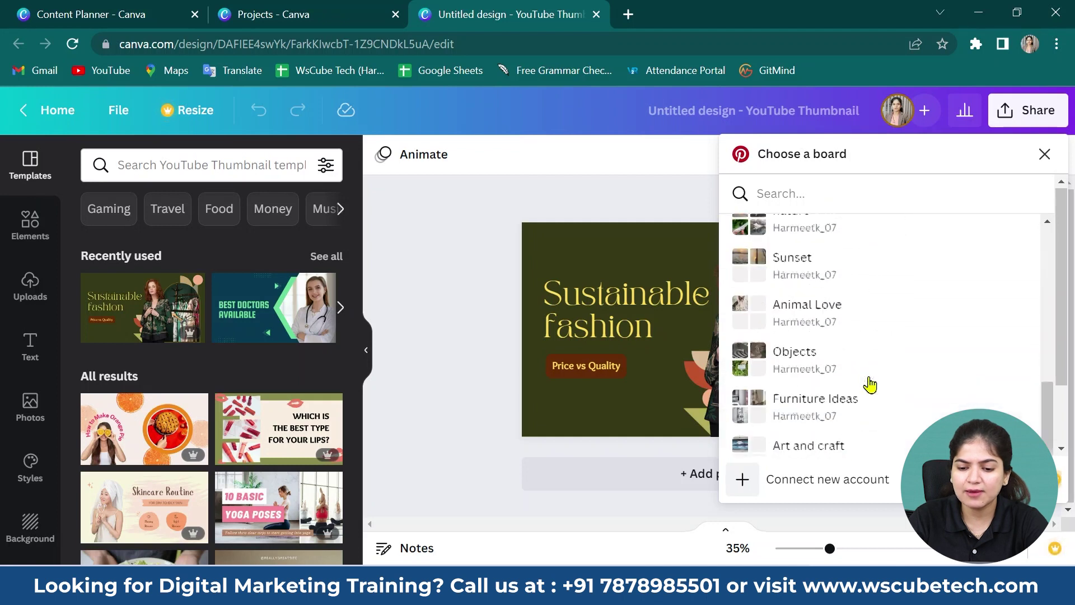
scroll(871, 385, down, 5)
scroll(864, 382, down, 2)
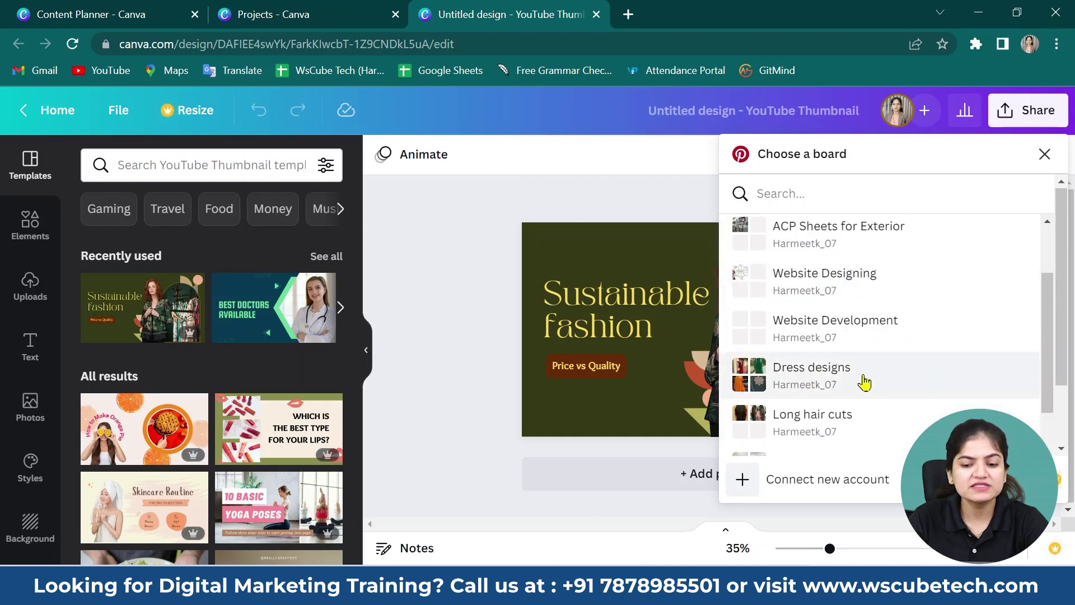
click(870, 375)
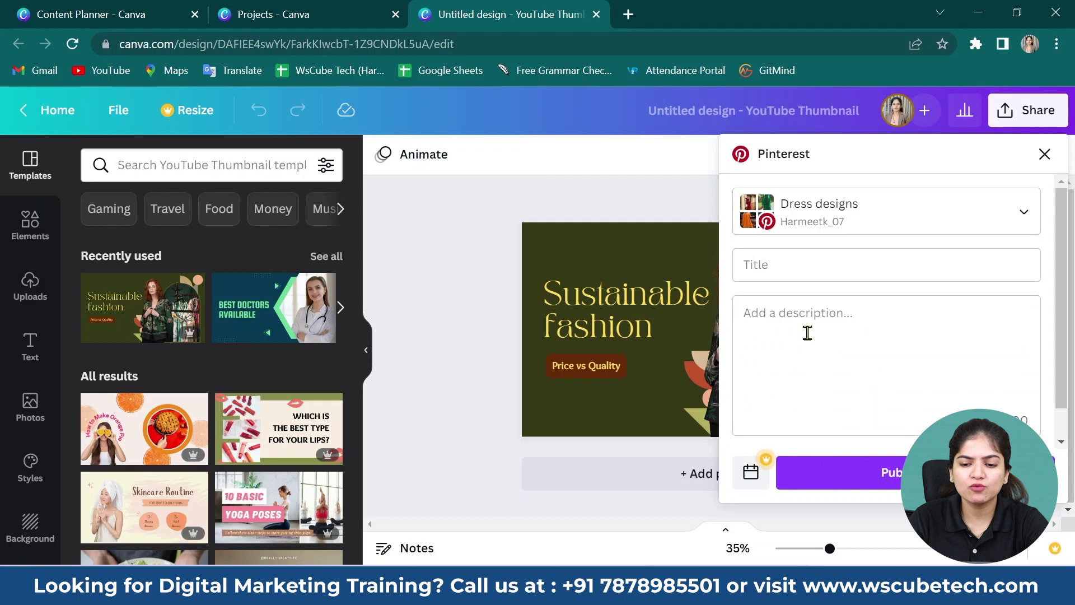
click(828, 266)
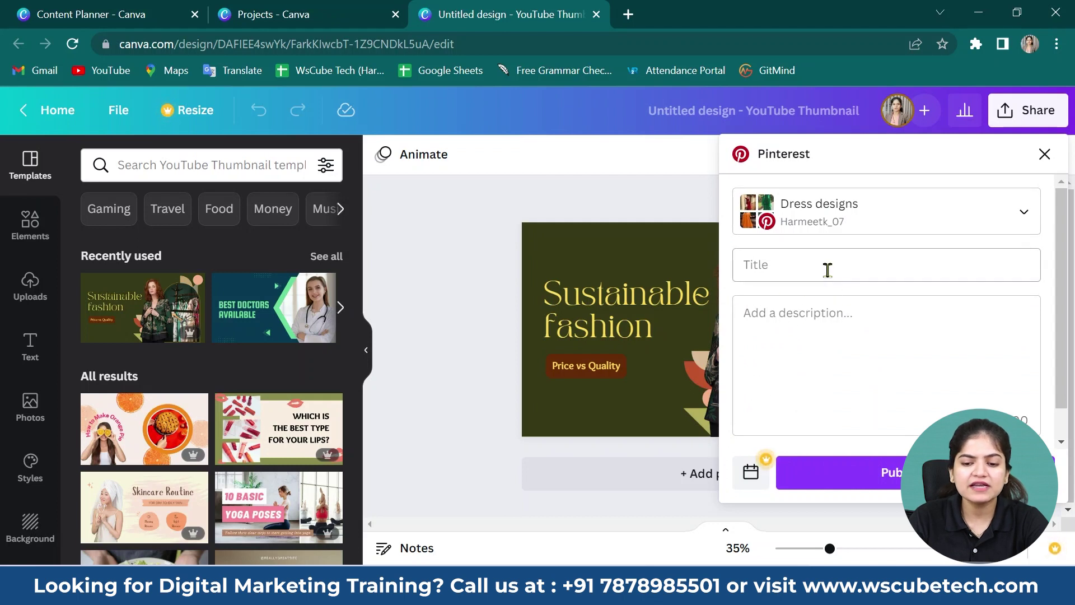
text(S)
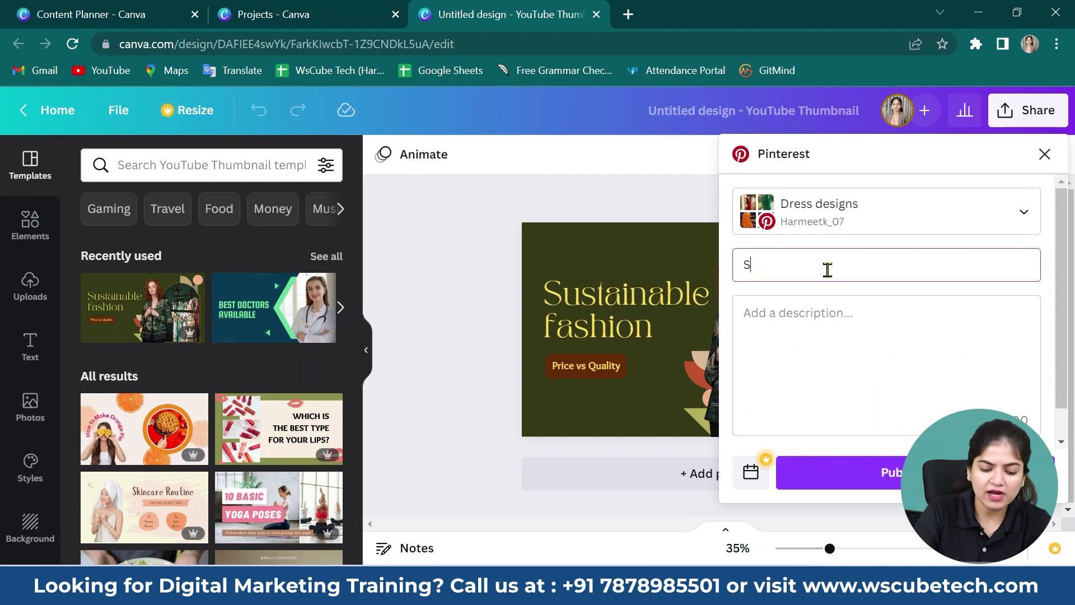
text(ustainable Fashion)
click(849, 363)
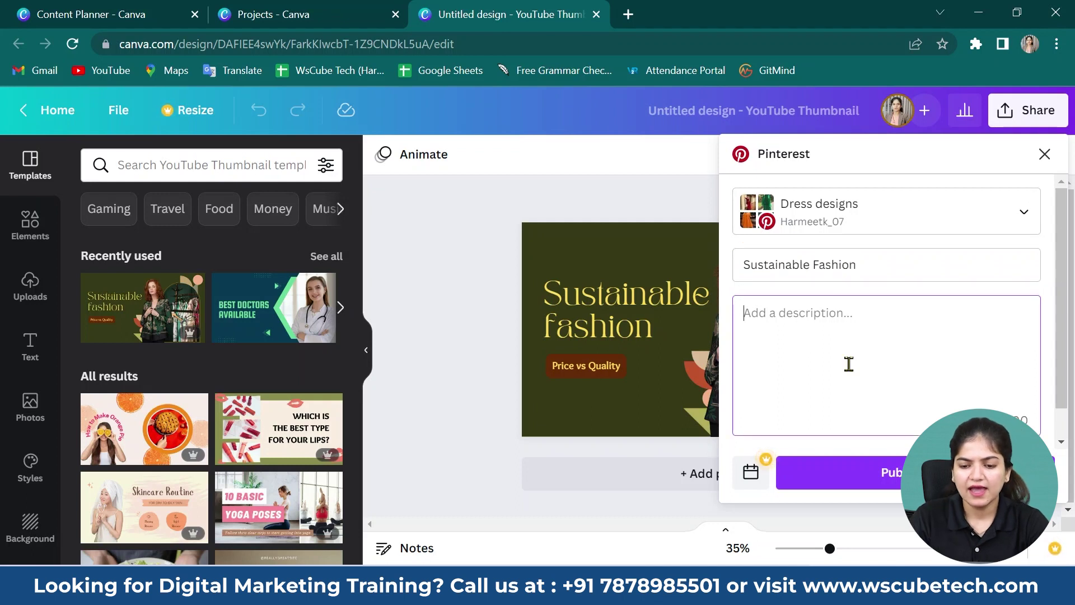
text(bsbnfdsdfsds)
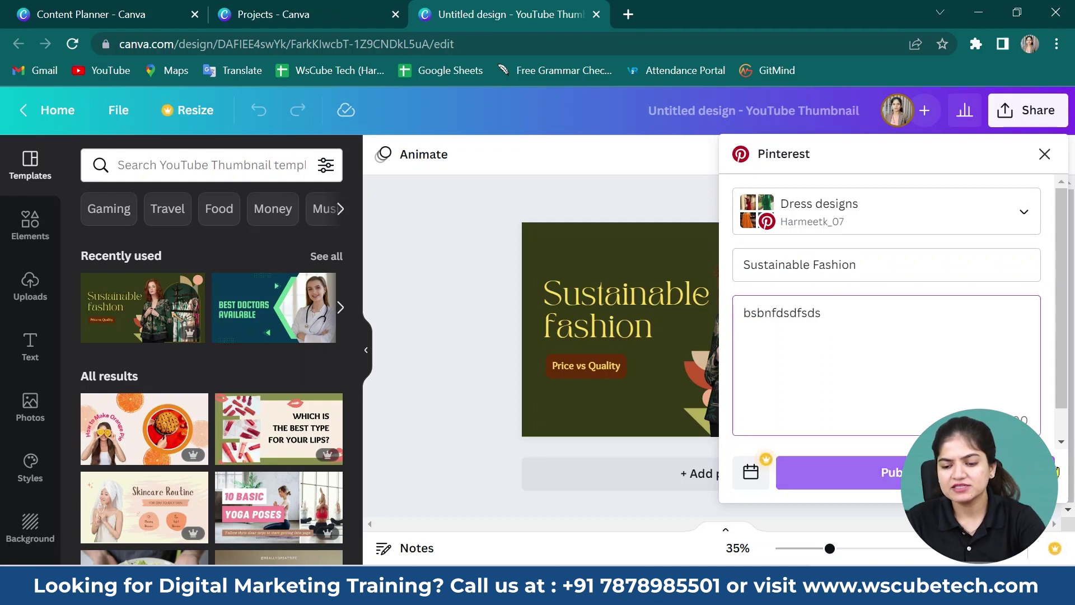
scroll(992, 387, down, 1)
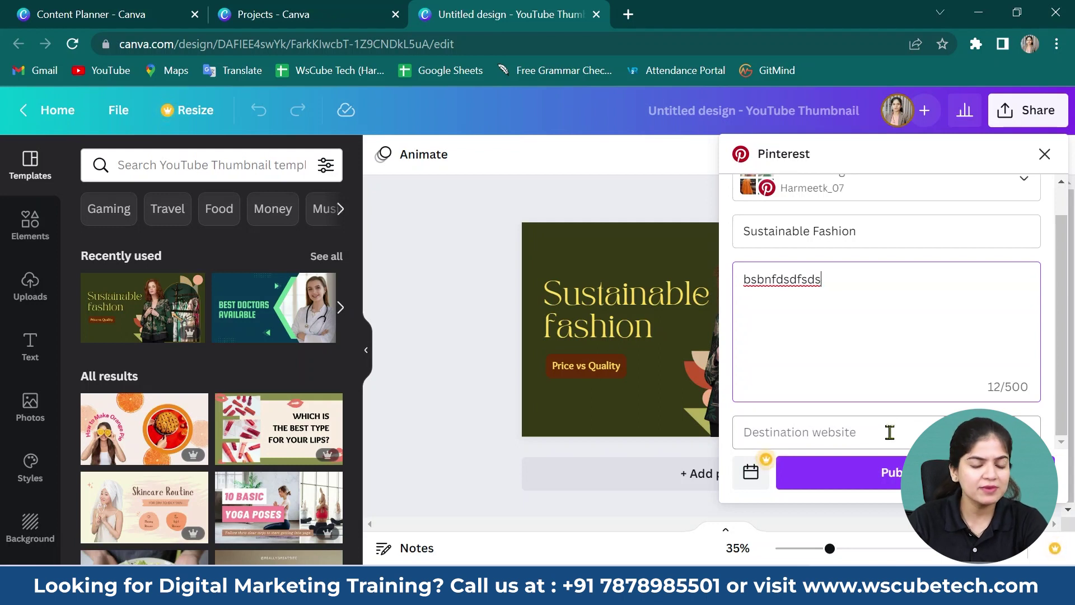
click(890, 432)
text(www)
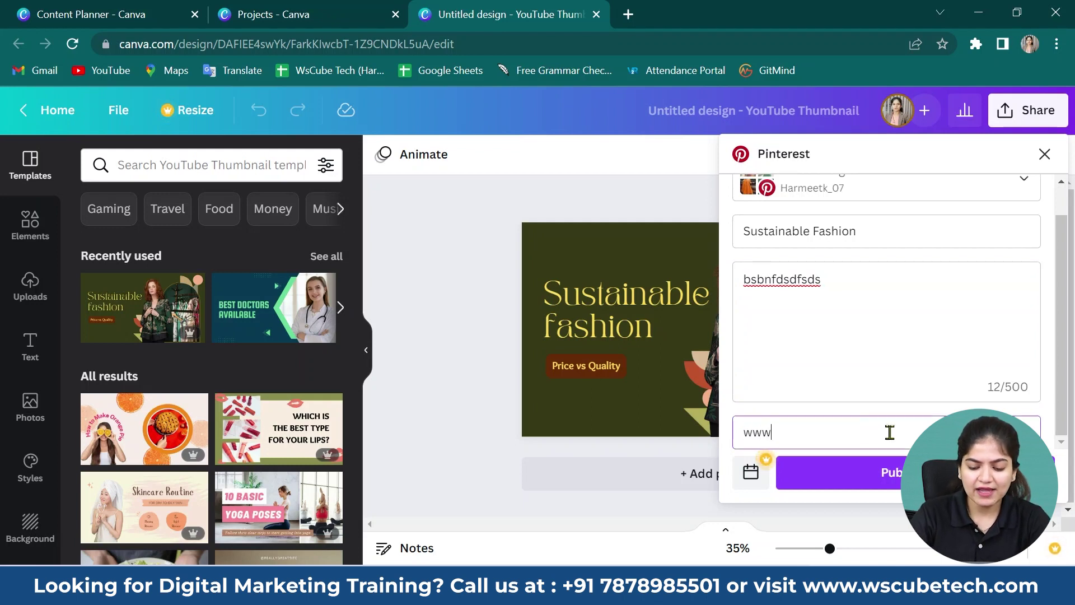
text(.wscubete)
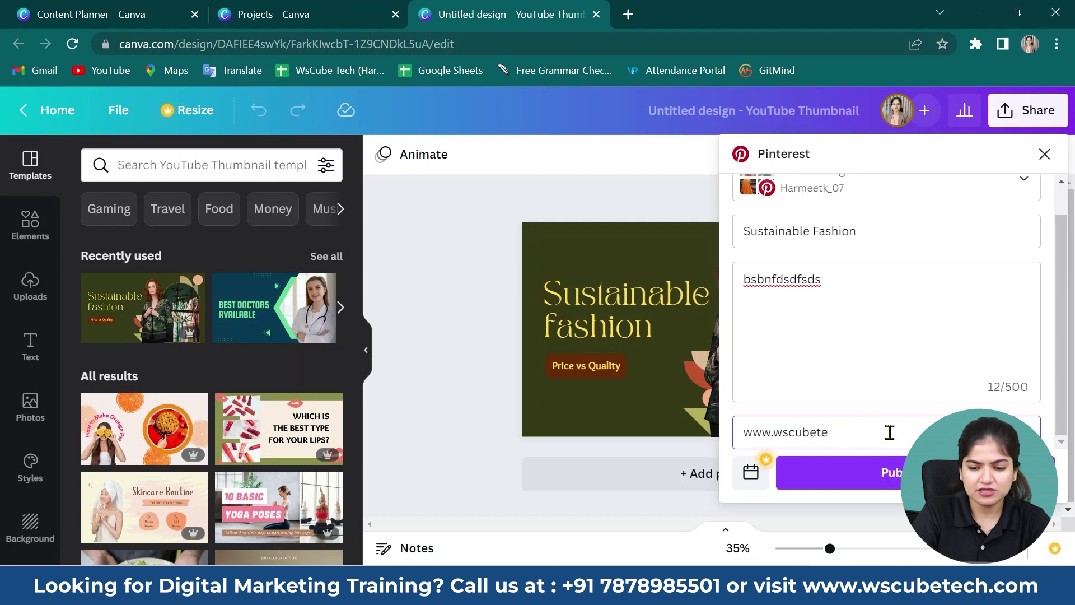
text(h.com)
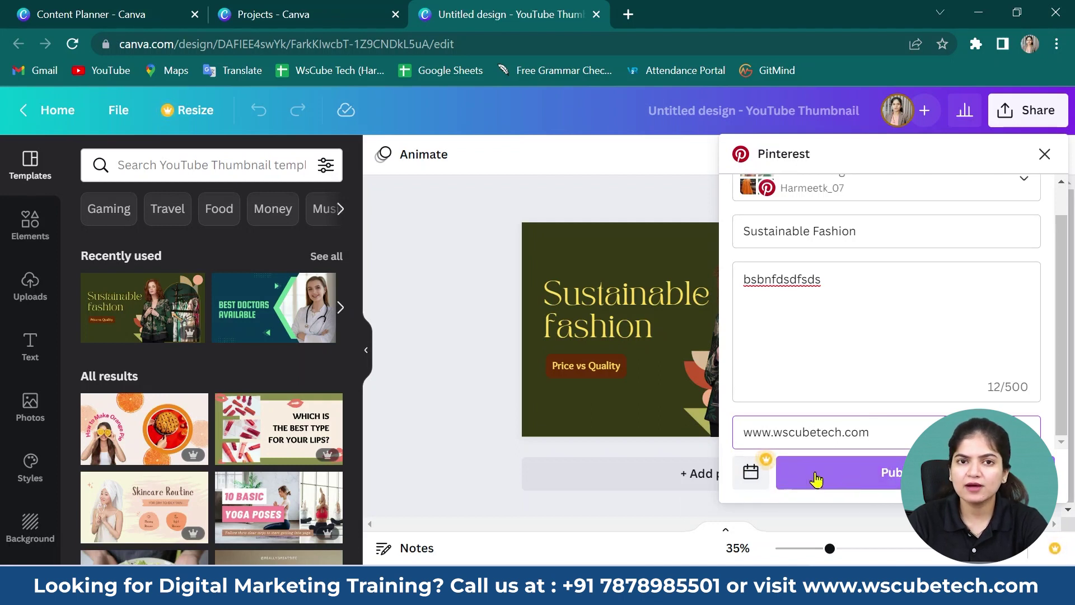
Publish the pin to Pinterest and return to the Content Planner calendar
click(877, 475)
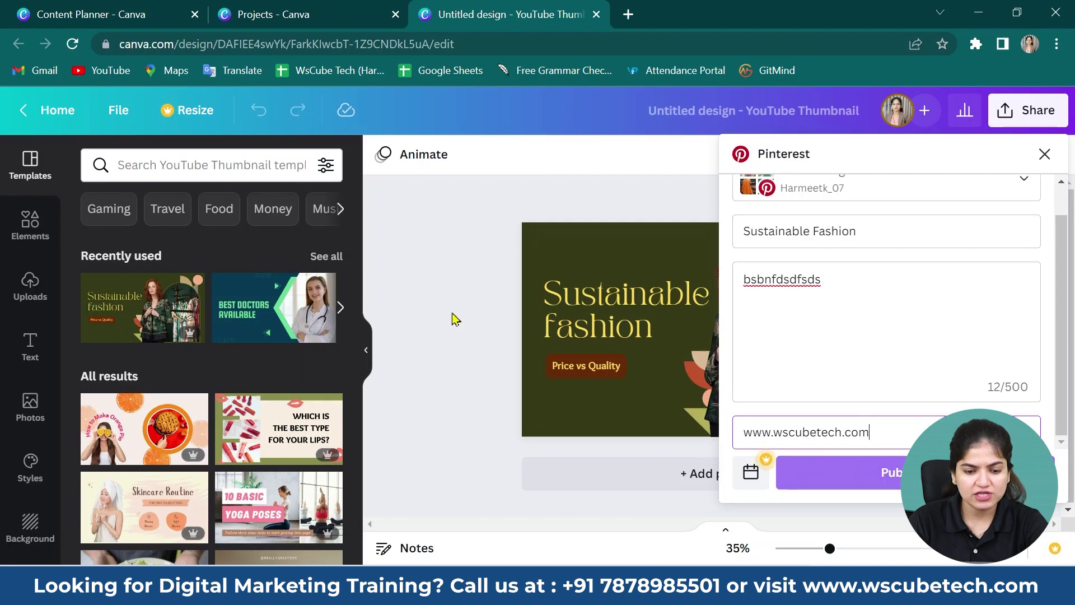
click(272, 14)
click(115, 7)
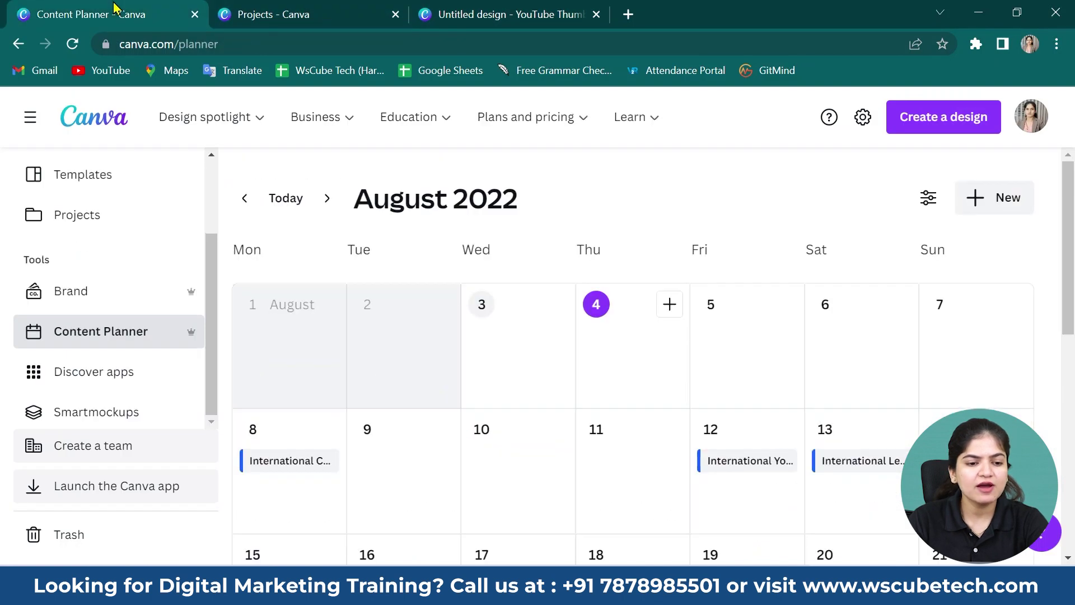
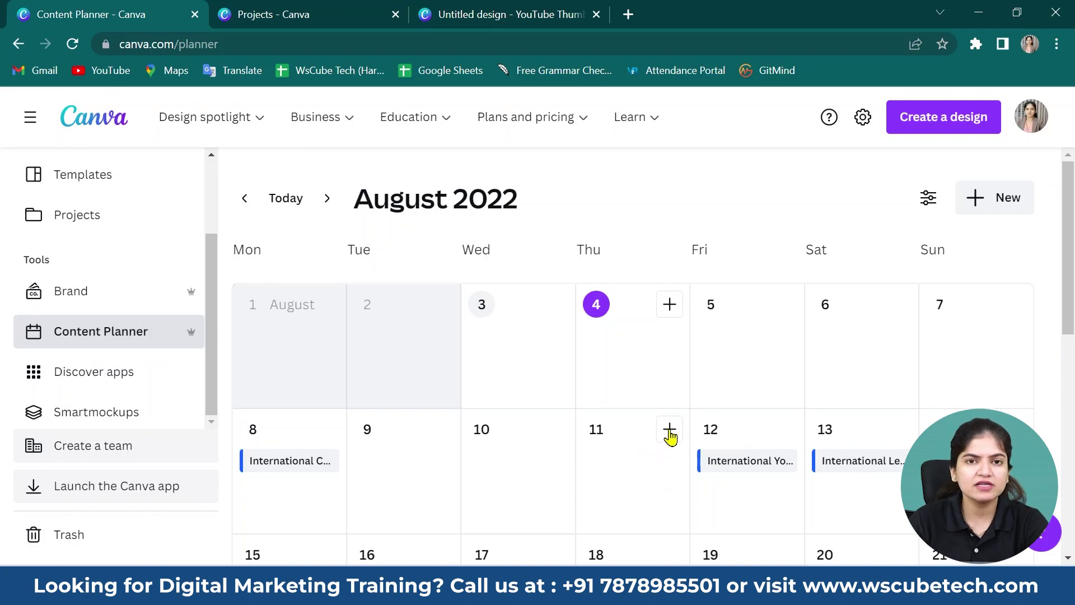
Add a new Aug 11 post using the Happy Rakhi Raksha Bandhan template
click(670, 434)
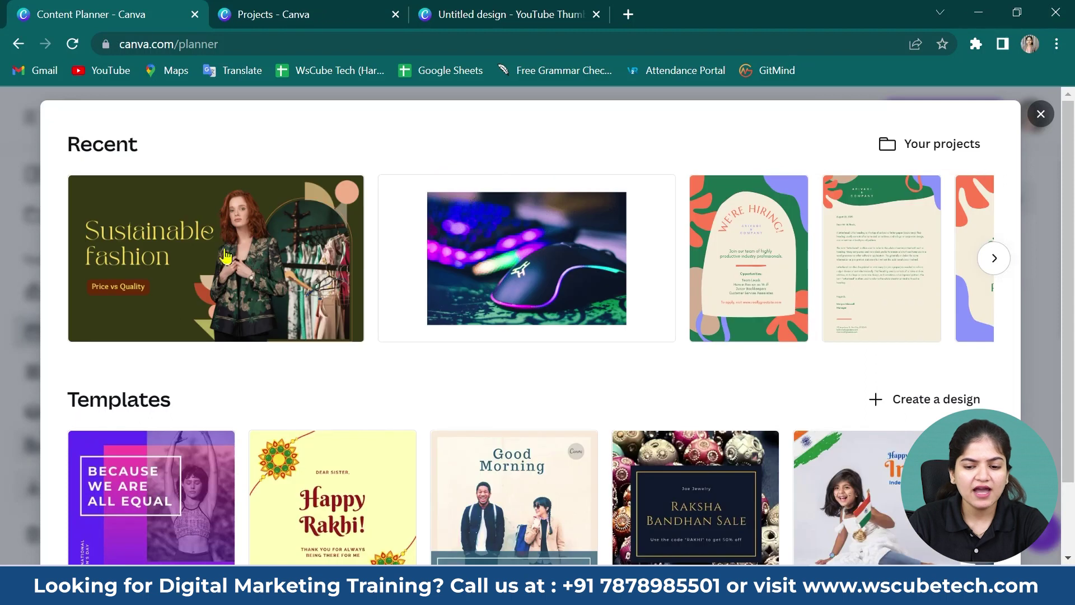
scroll(756, 370, down, 2)
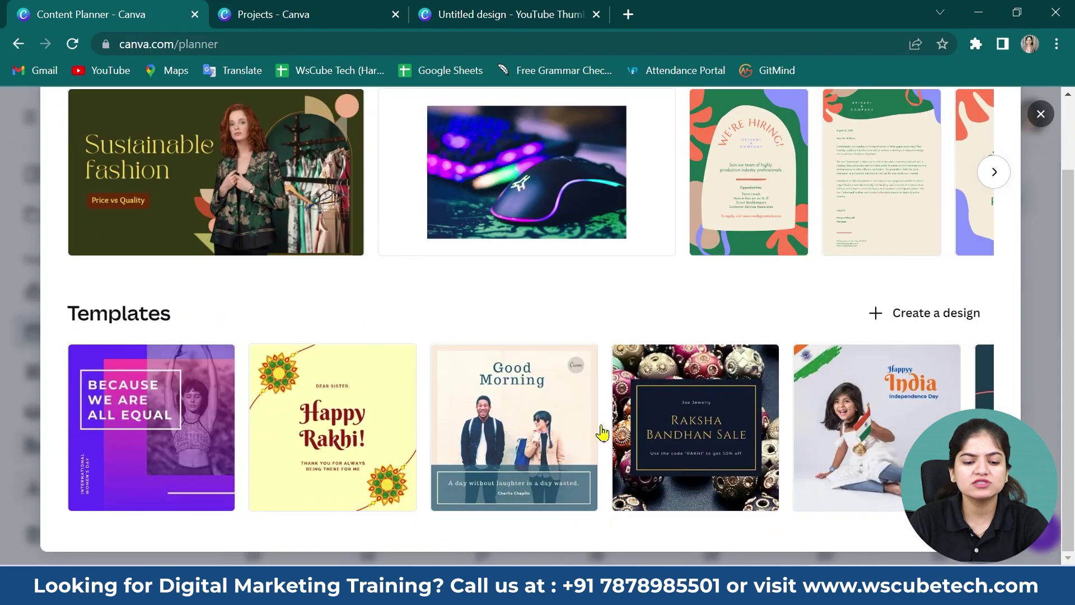
scroll(601, 434, up, 2)
scroll(336, 436, down, 2)
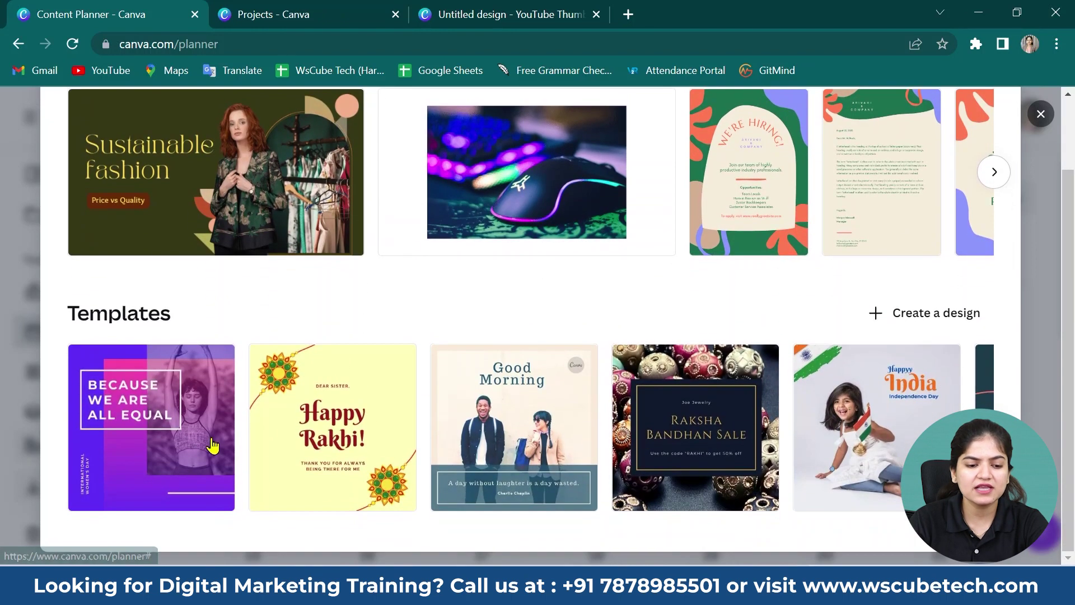
click(303, 412)
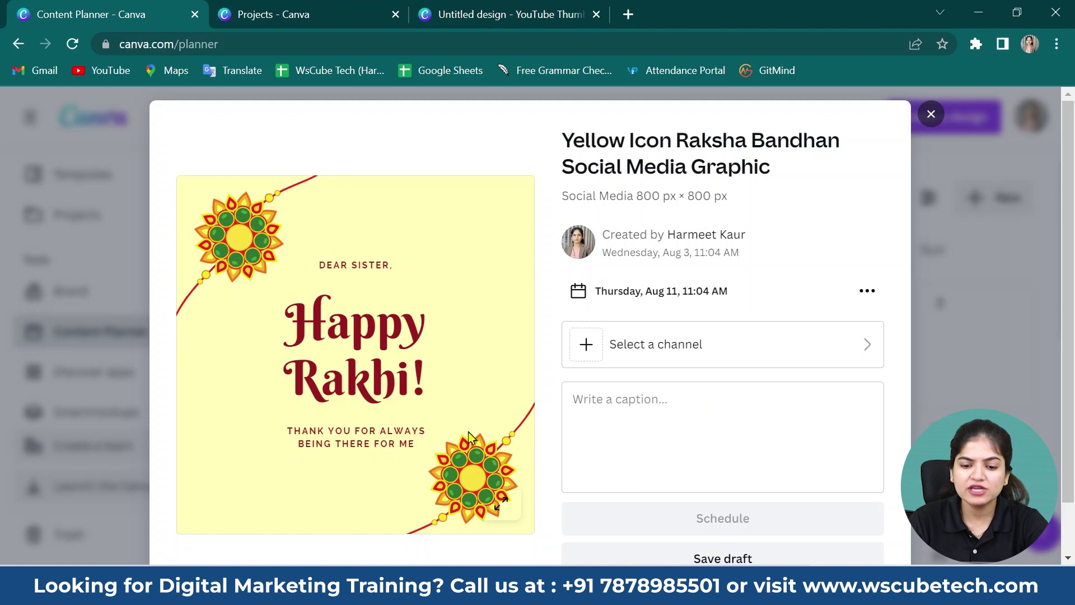
Set the post's channel to Pinterest with the 'Dress designs' board
click(779, 343)
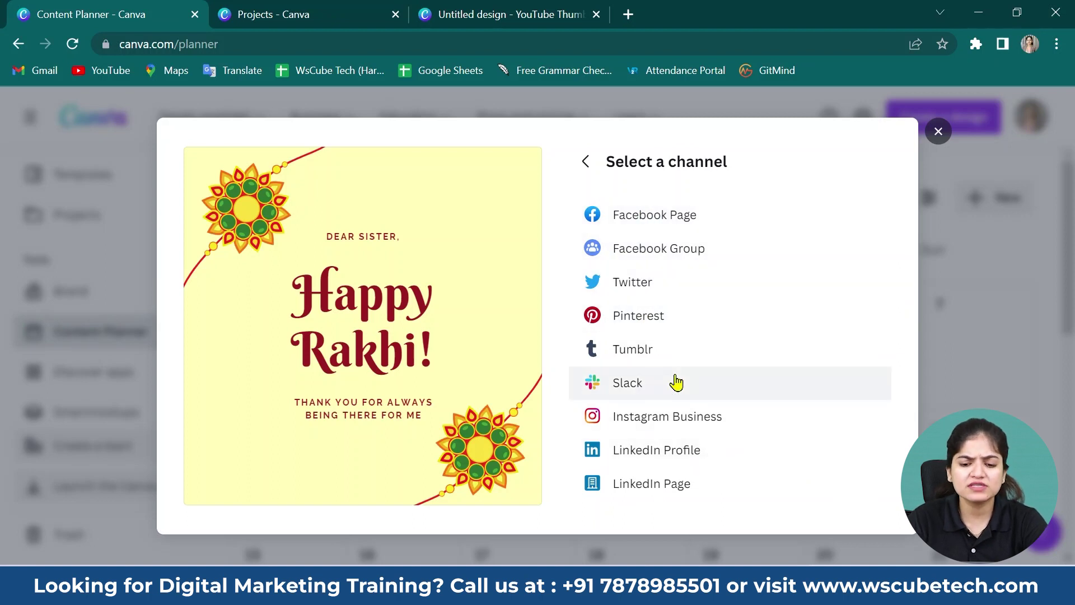
click(647, 318)
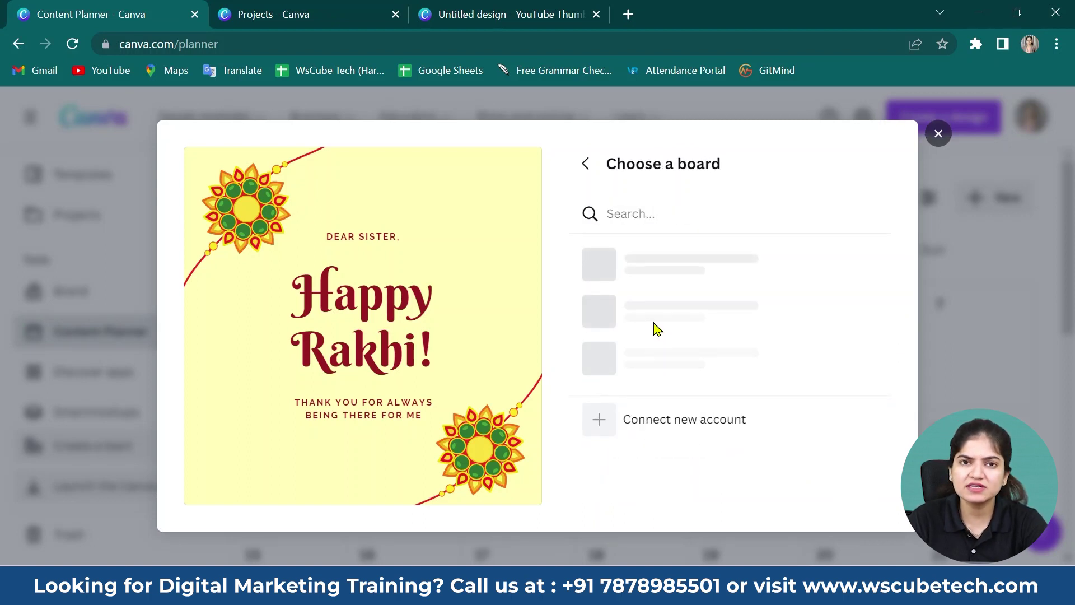
scroll(651, 252, down, 1)
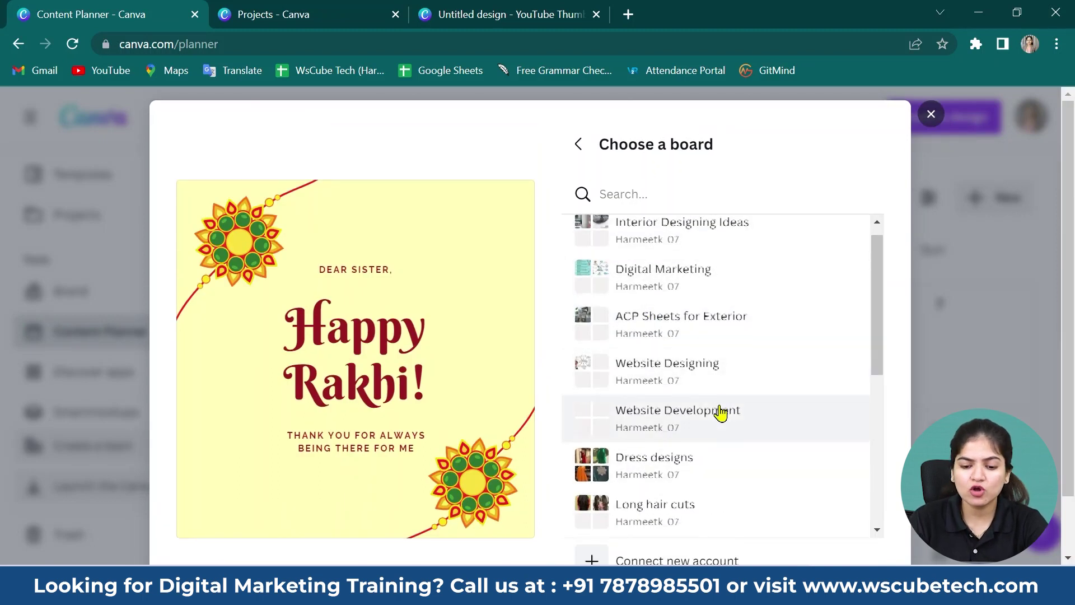
scroll(718, 412, down, 3)
scroll(721, 419, down, 3)
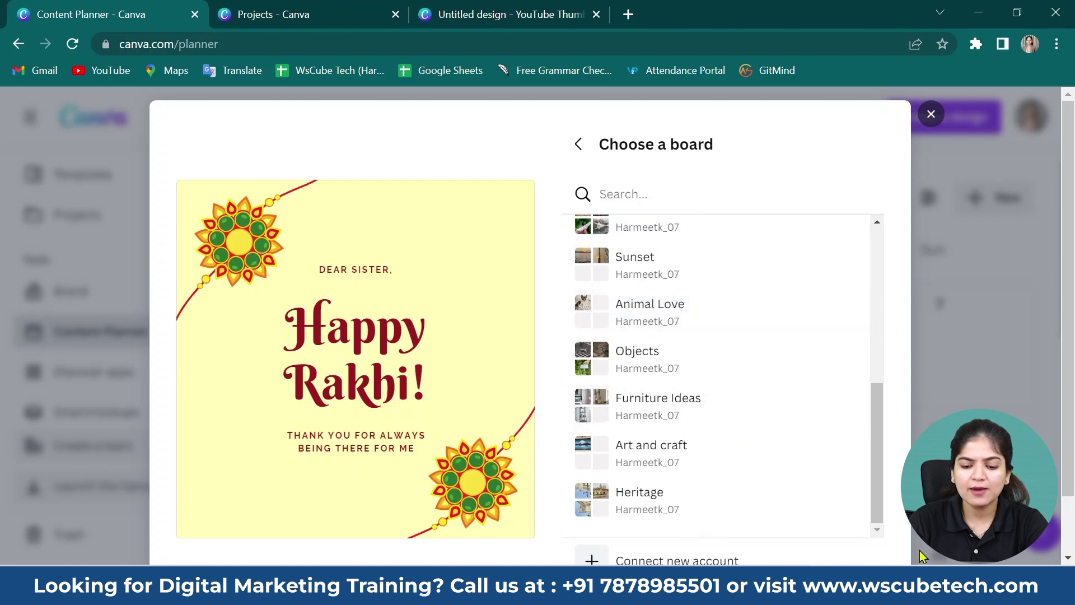
scroll(842, 484, down, 2)
scroll(842, 485, up, 2)
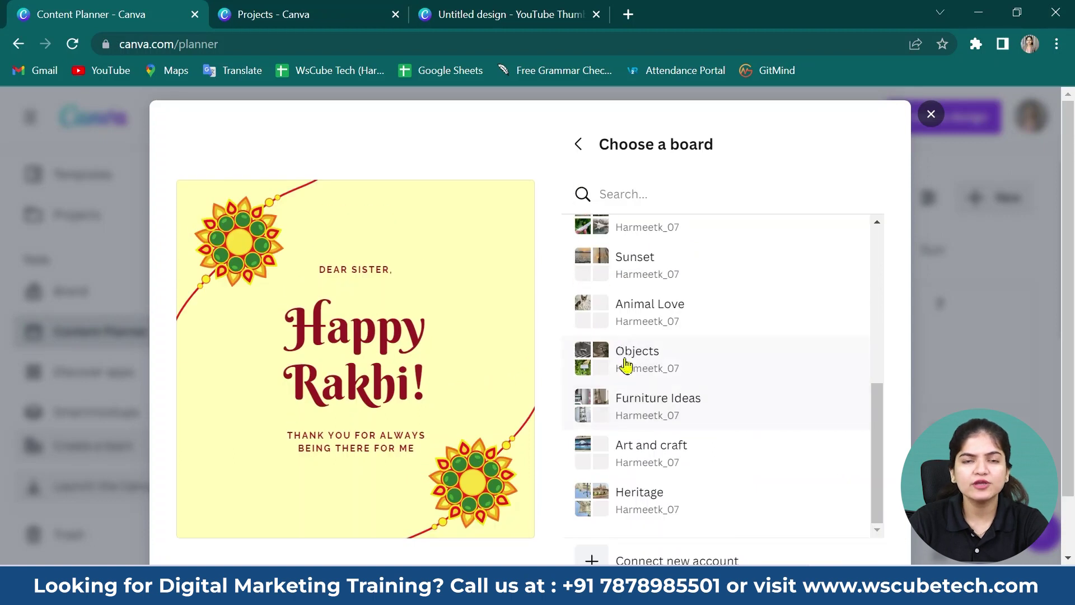
scroll(680, 412, up, 5)
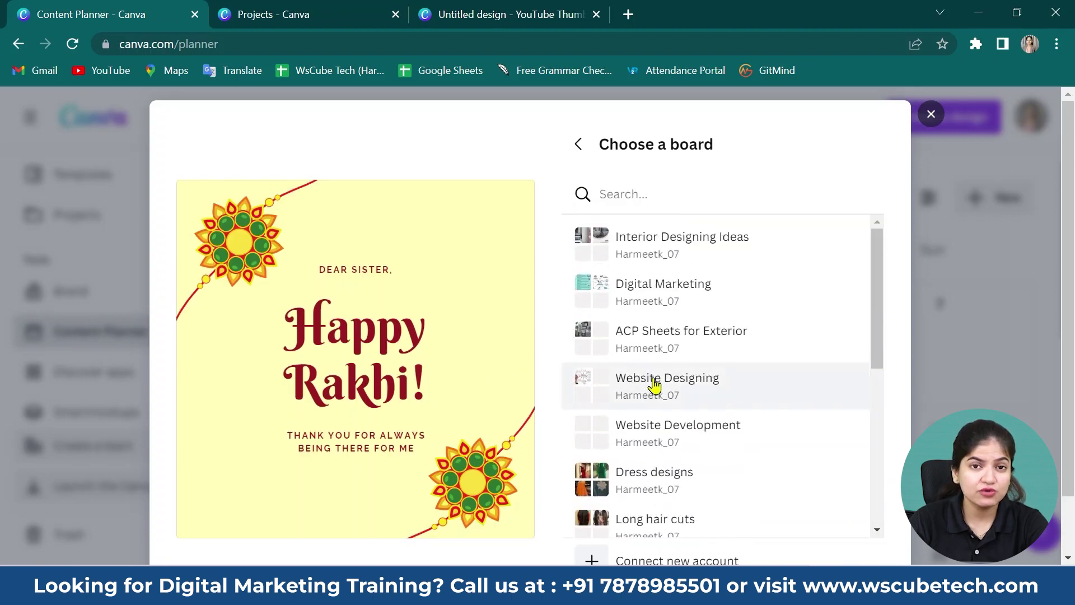
click(669, 480)
scroll(669, 462, down, 2)
click(657, 230)
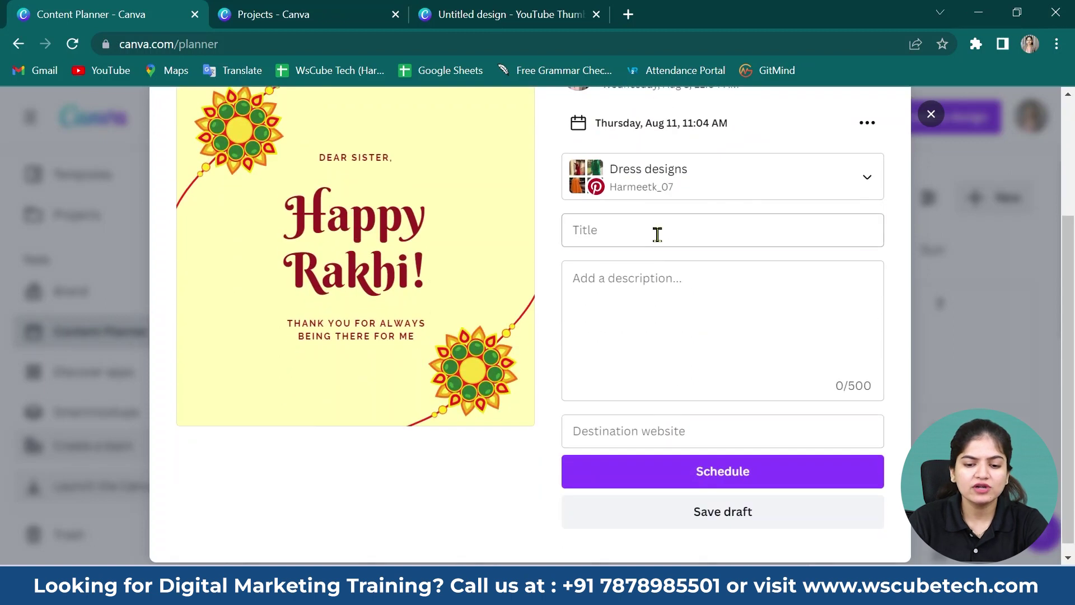
text(Ha)
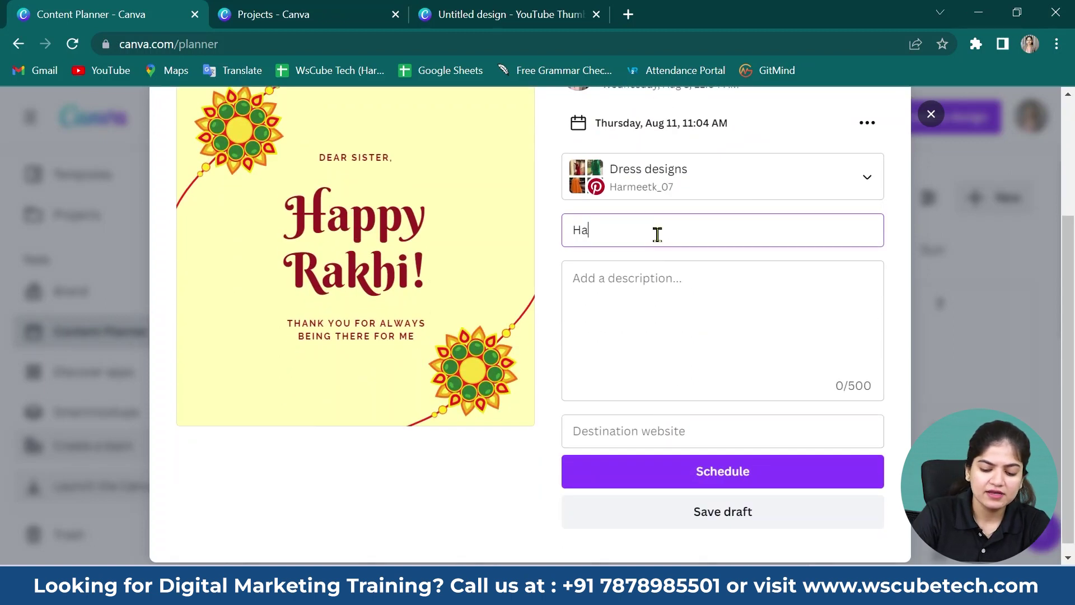
text(ppy Ra)
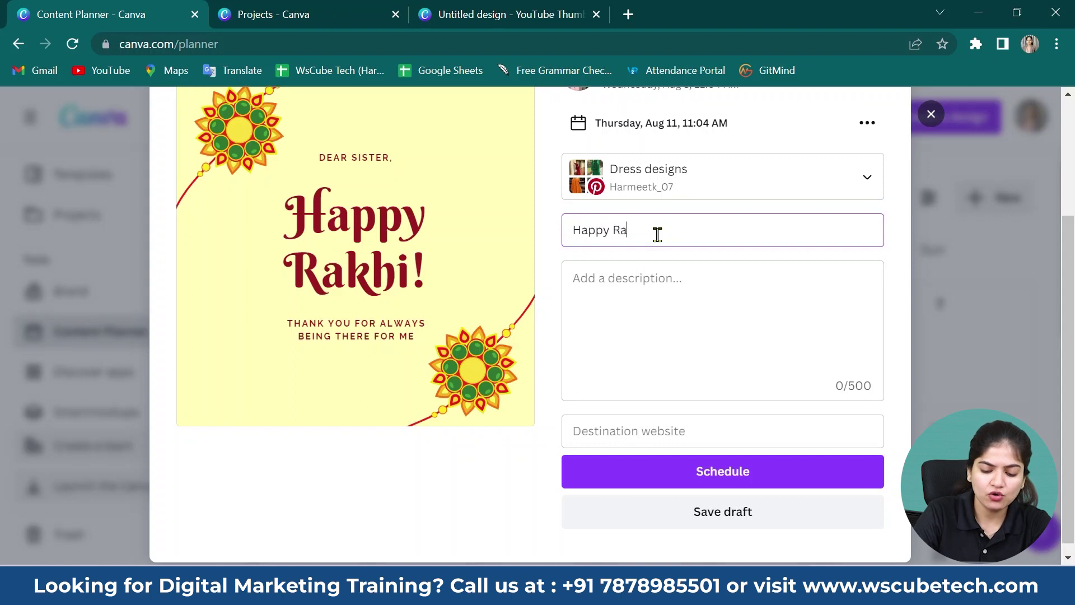
text(khi from WsCube Tech)
click(687, 323)
text(tger)
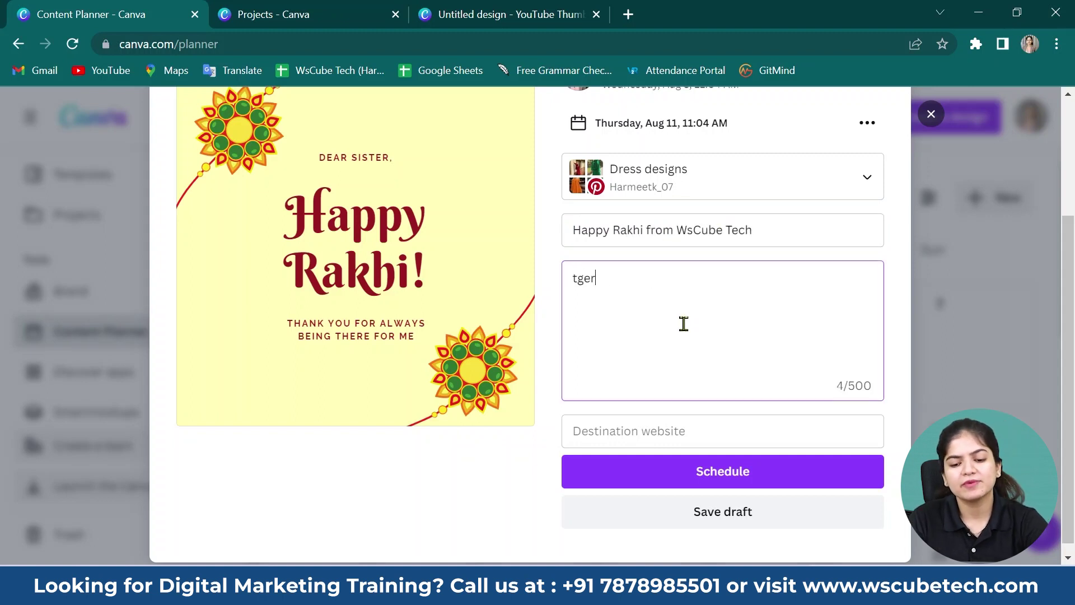
text(ergryh)
click(689, 432)
text(ww)
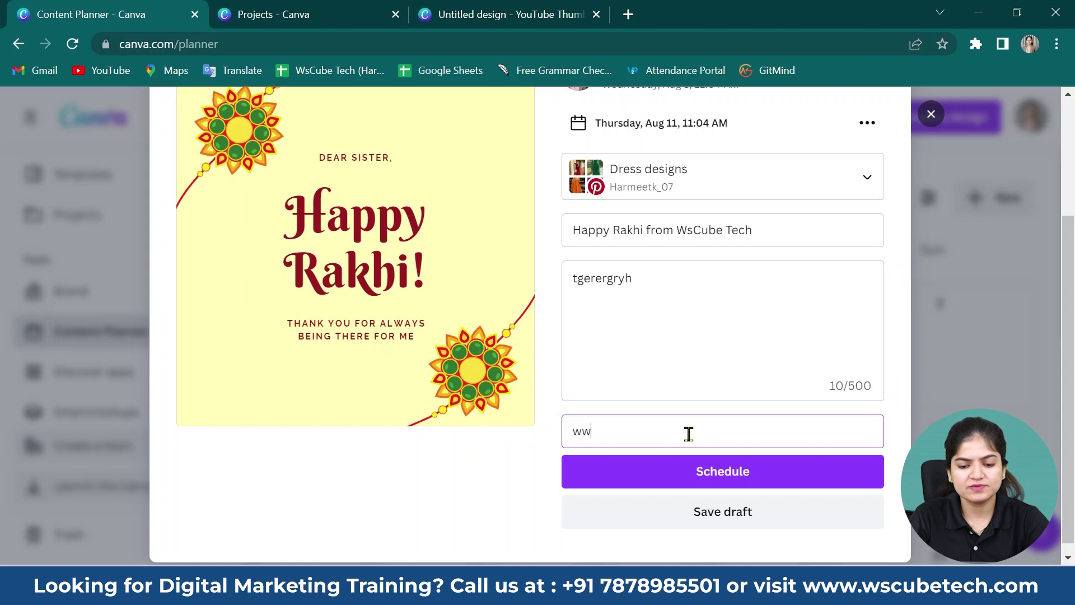
text(.wscub)
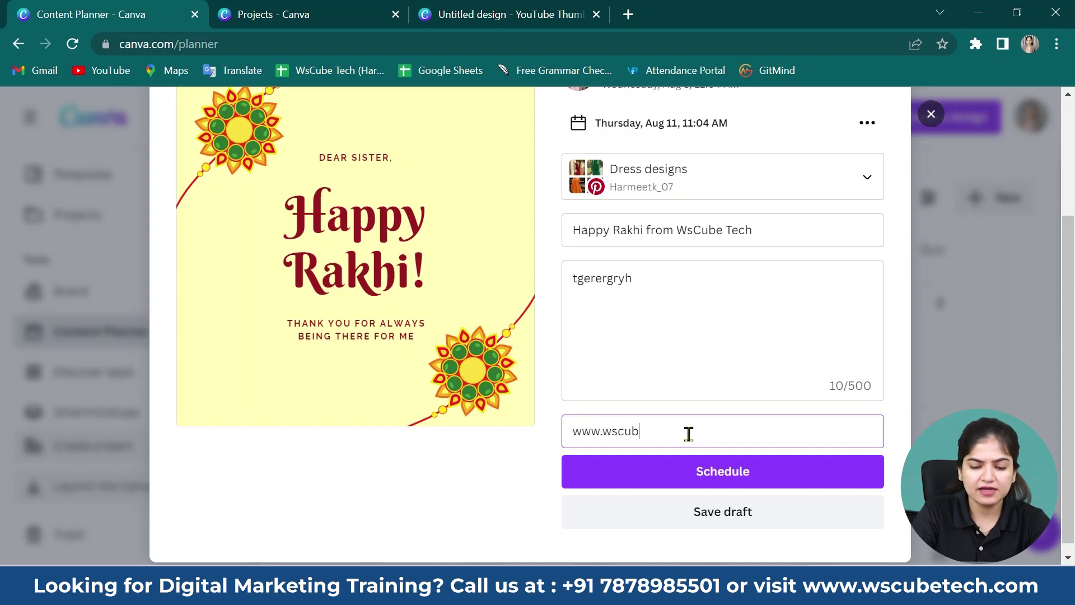
text(etech.com)
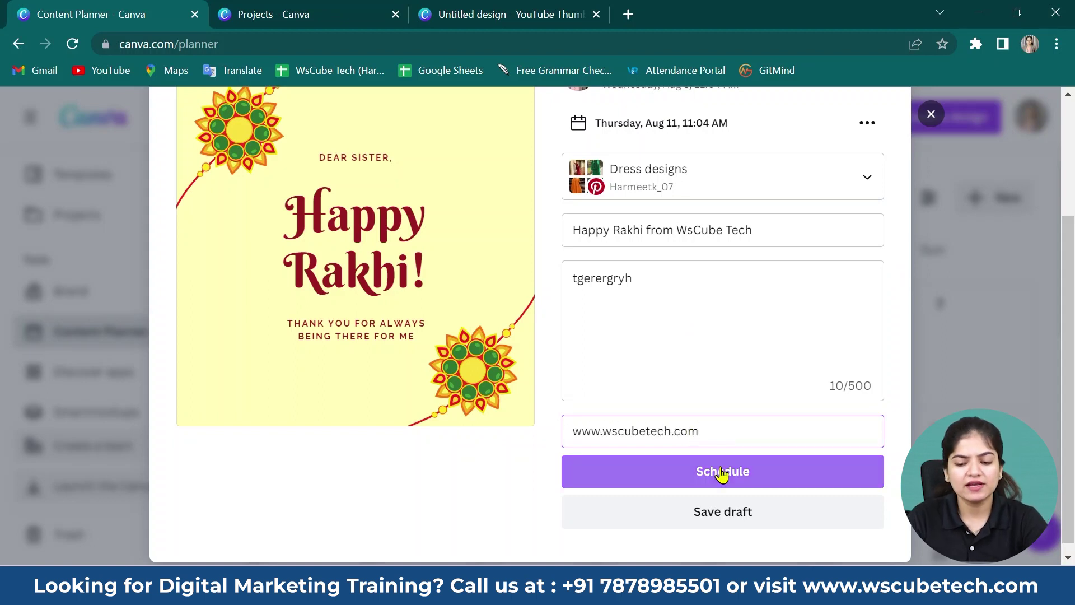
click(721, 473)
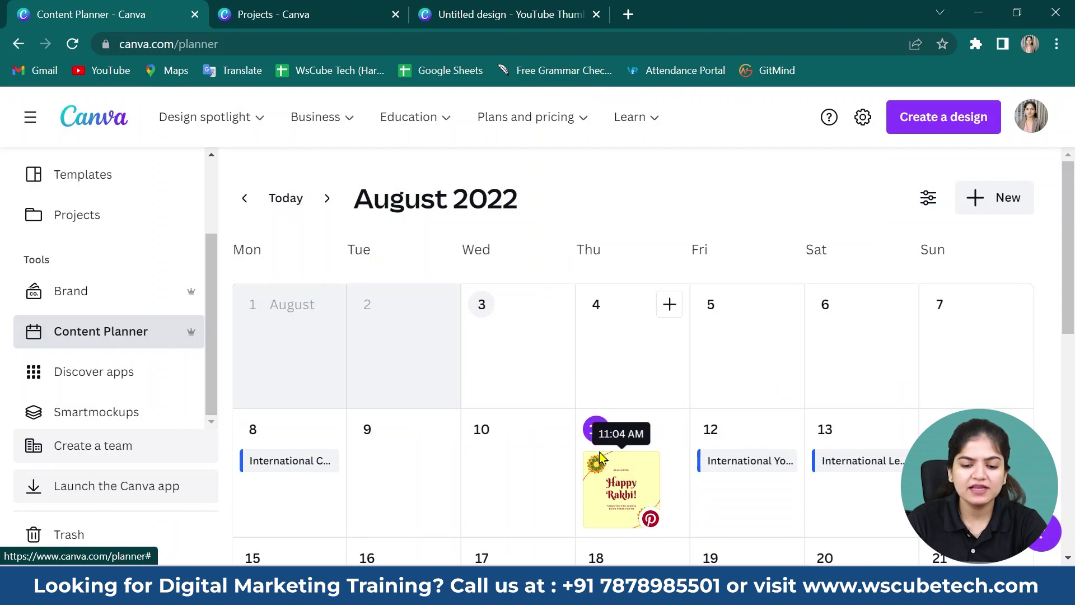
Move the scheduled Happy Rakhi post's publish time from 11:04 AM to 07:00 PM and save
click(603, 488)
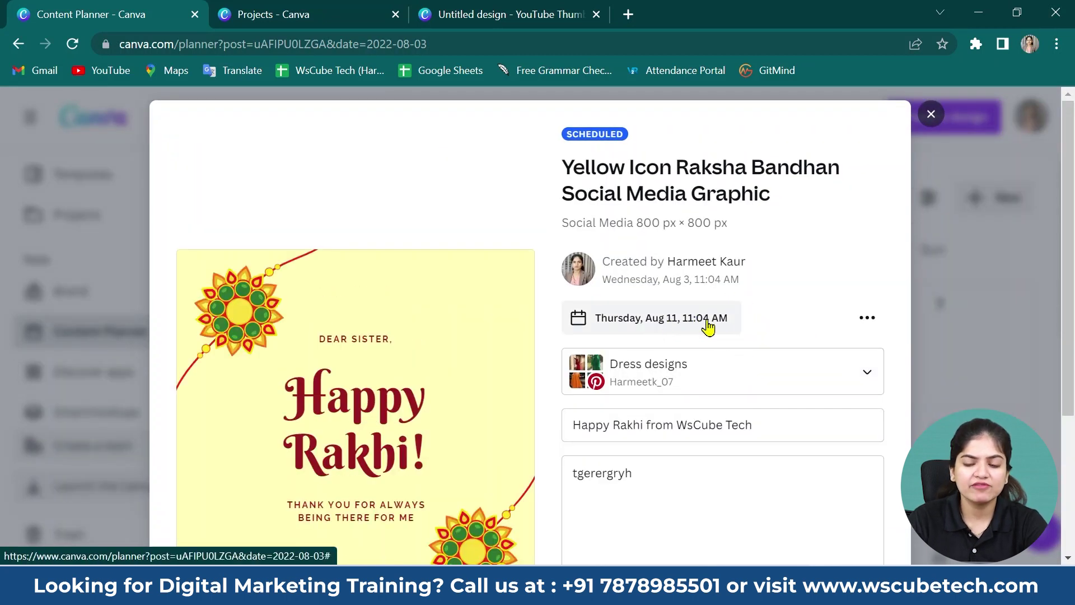
click(867, 322)
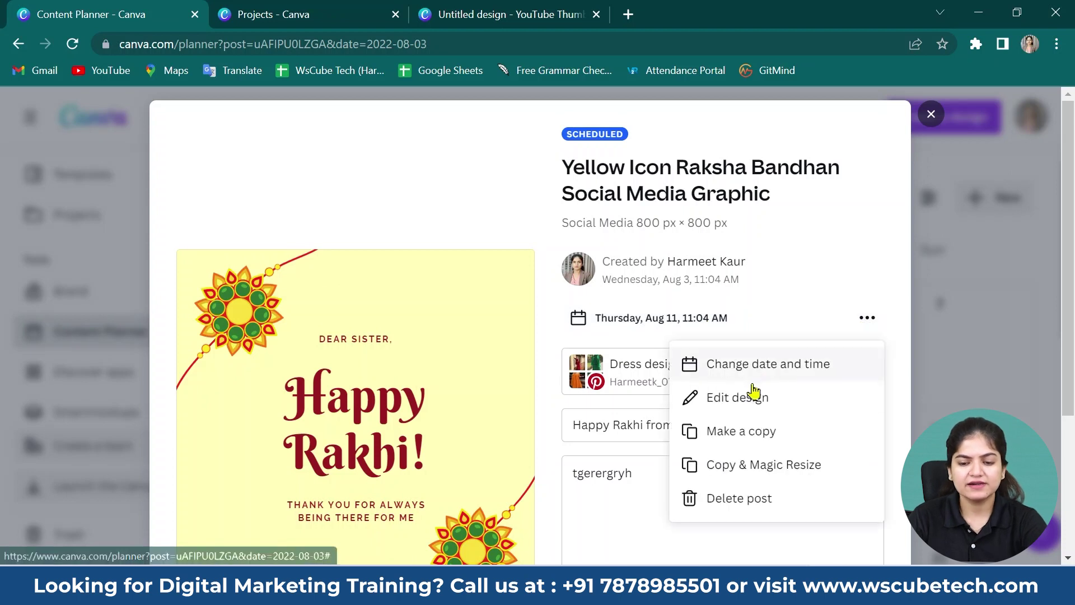
click(757, 364)
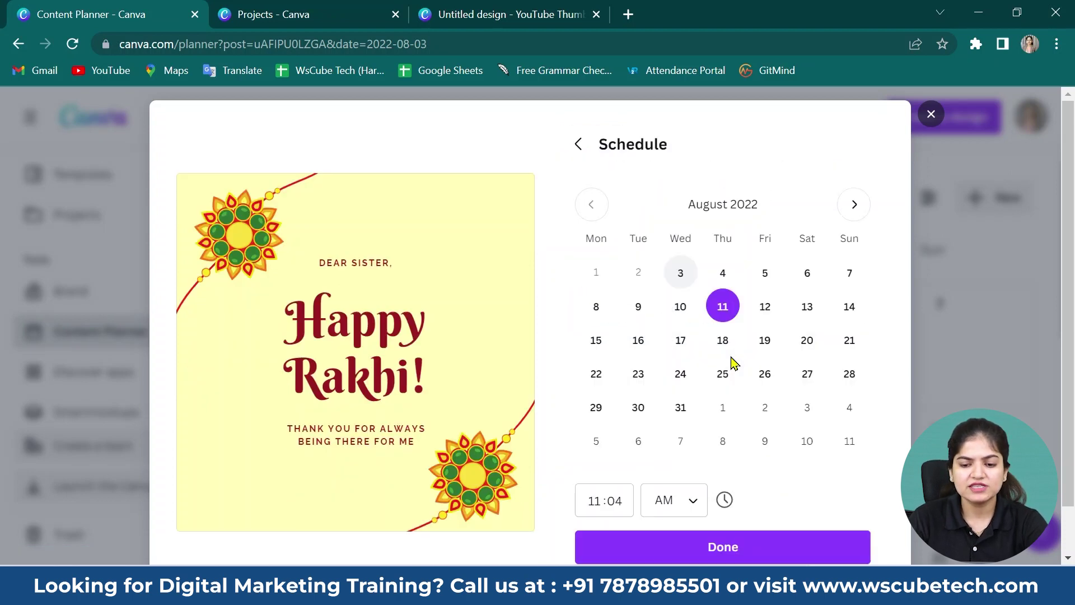
click(596, 502)
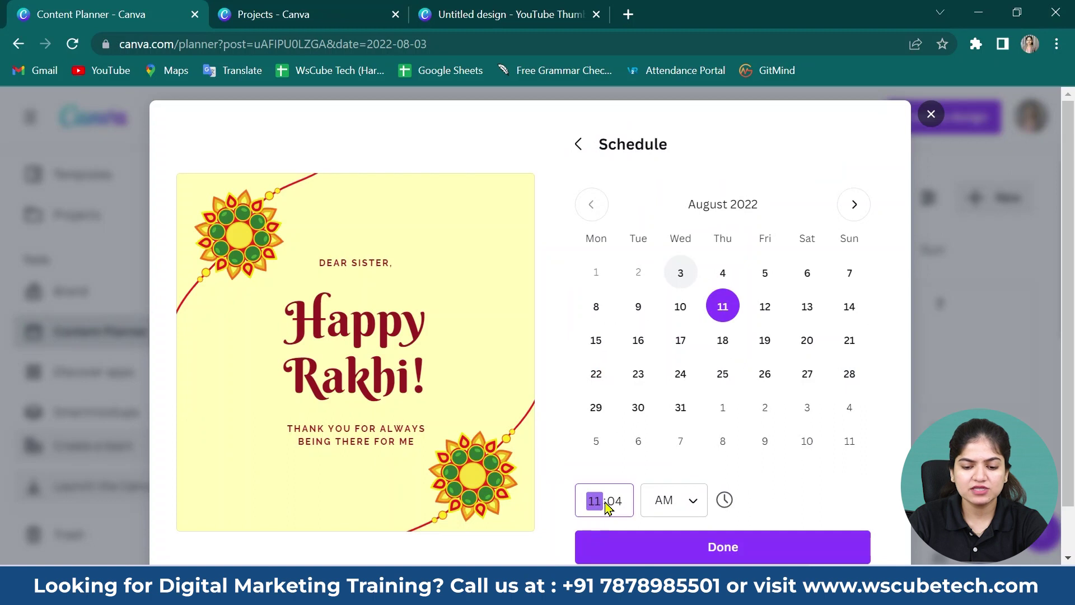
click(616, 500)
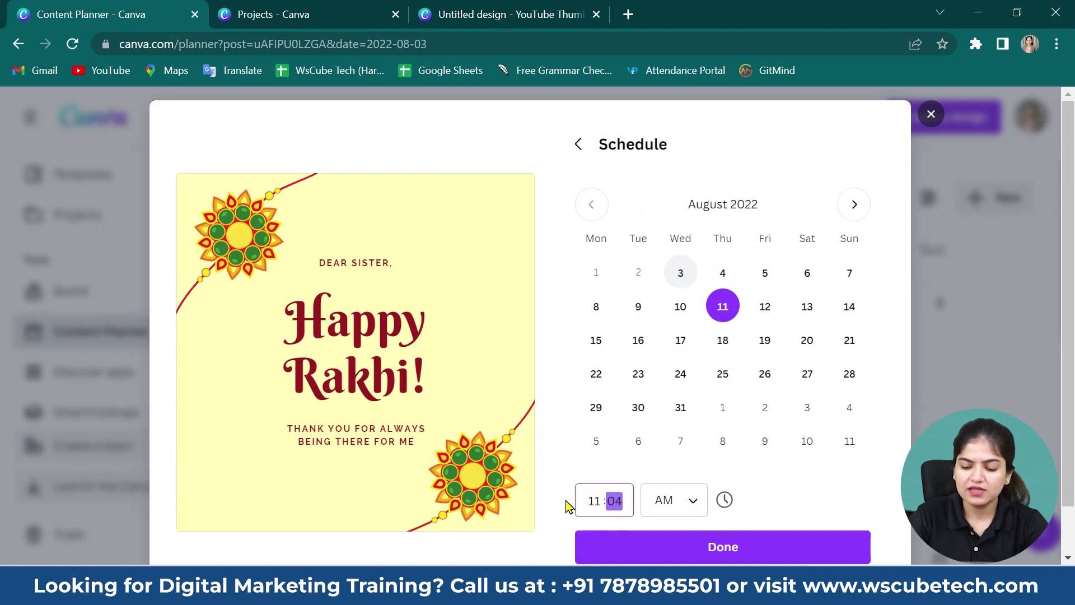
text(07:00)
click(594, 501)
text(7)
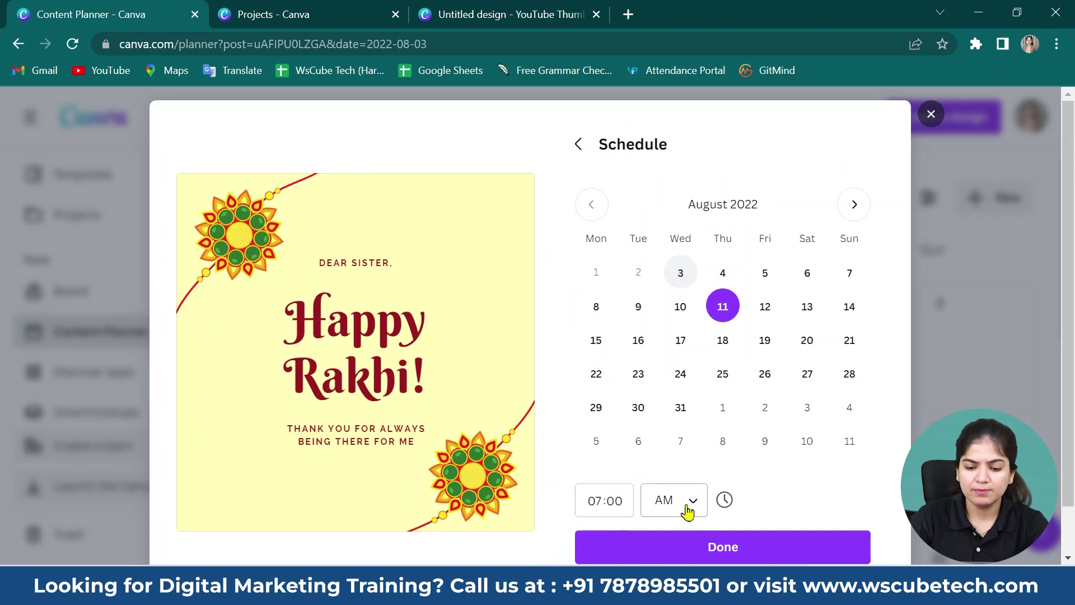
click(689, 504)
click(685, 451)
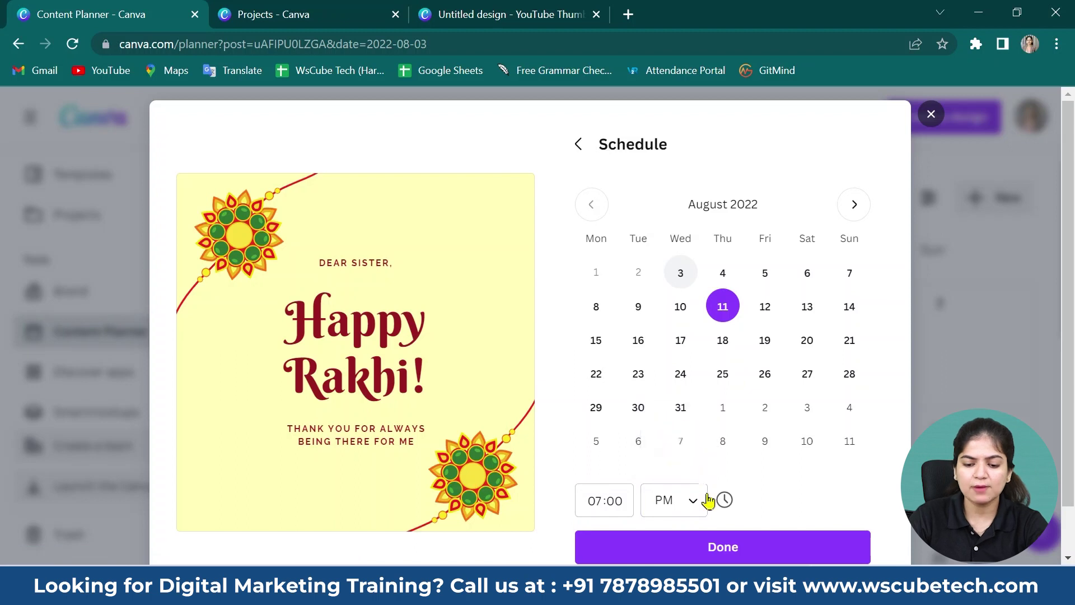
click(697, 547)
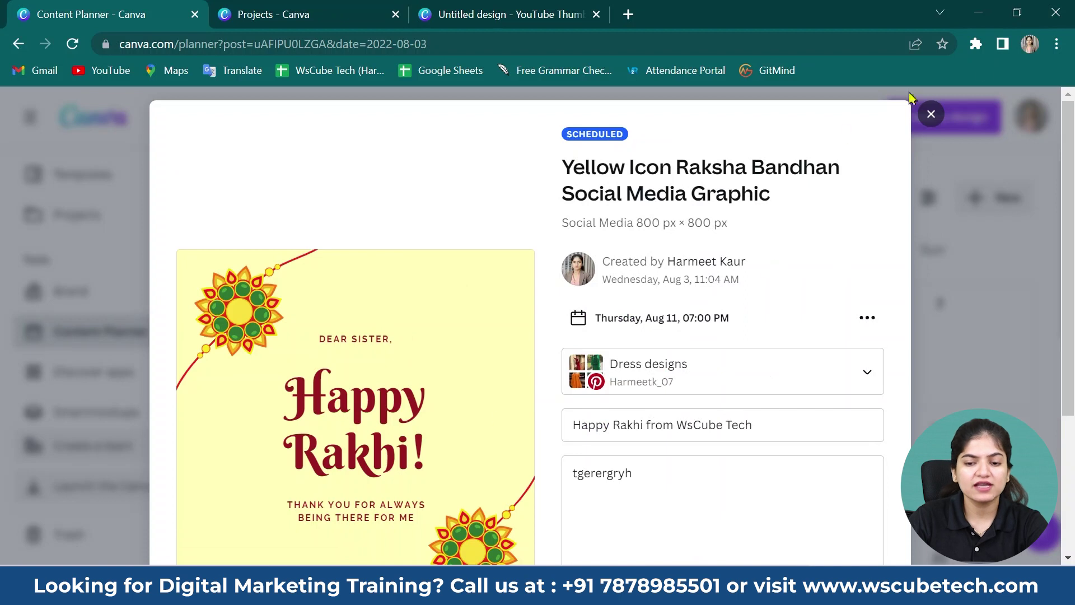
scroll(841, 379, down, 3)
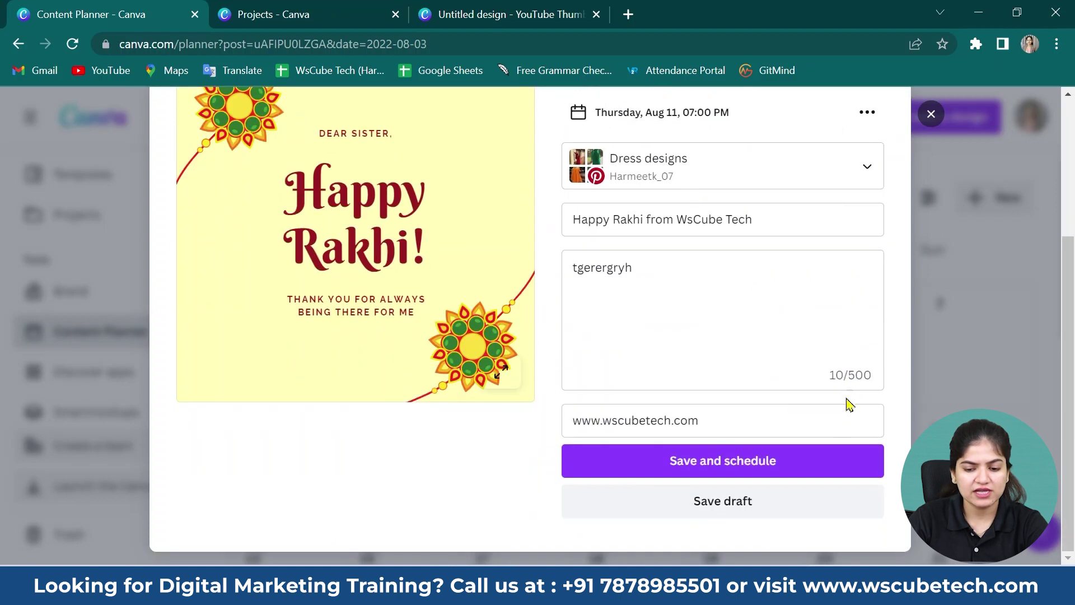
click(752, 467)
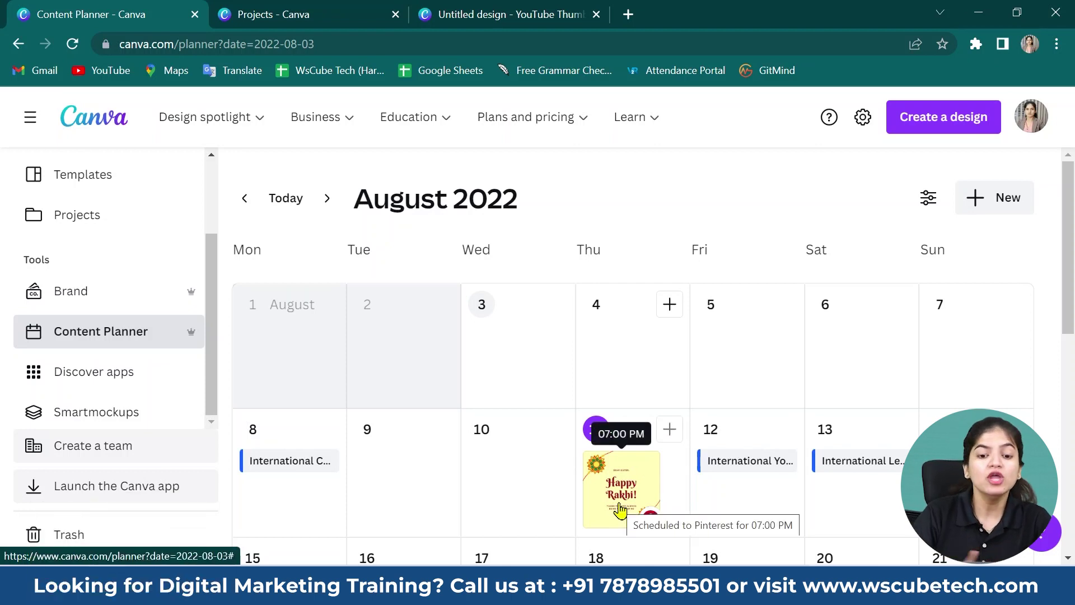
scroll(809, 434, down, 5)
mouse_move(862, 428)
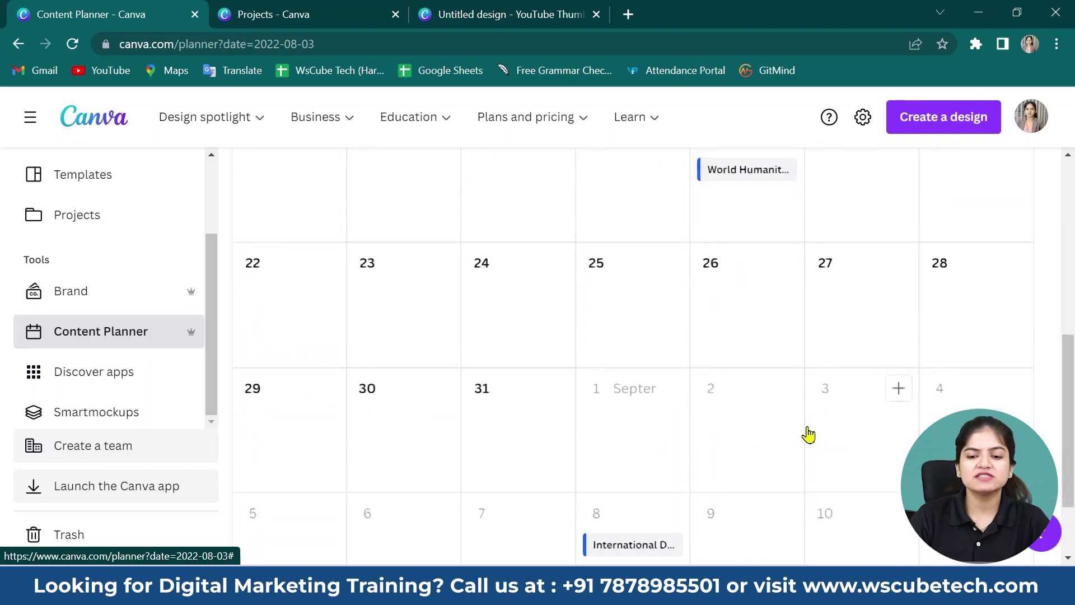
scroll(808, 435, up, 3)
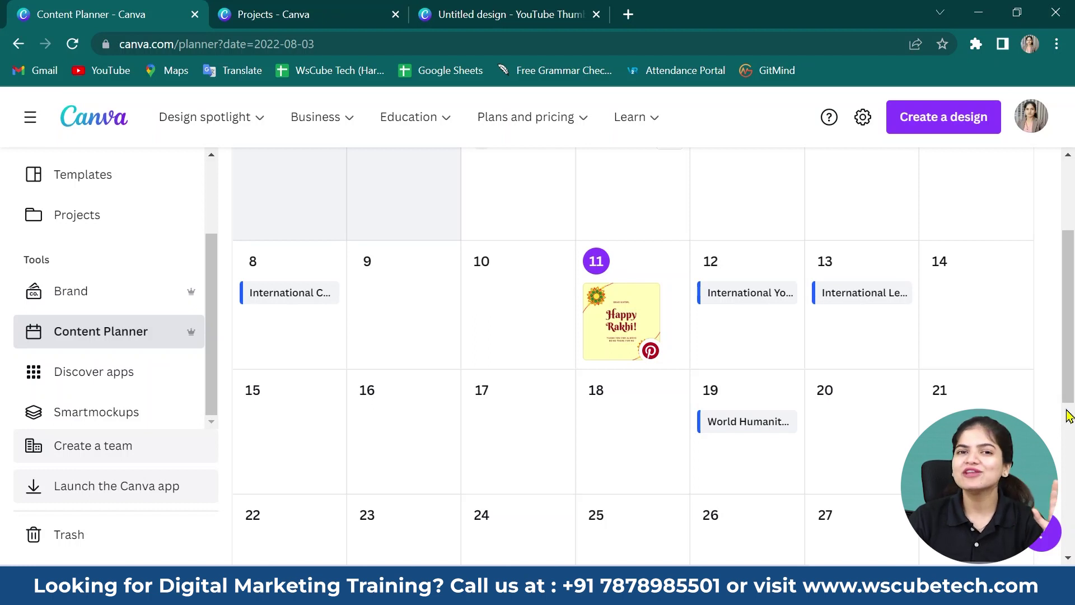
scroll(1068, 415, up, 1)
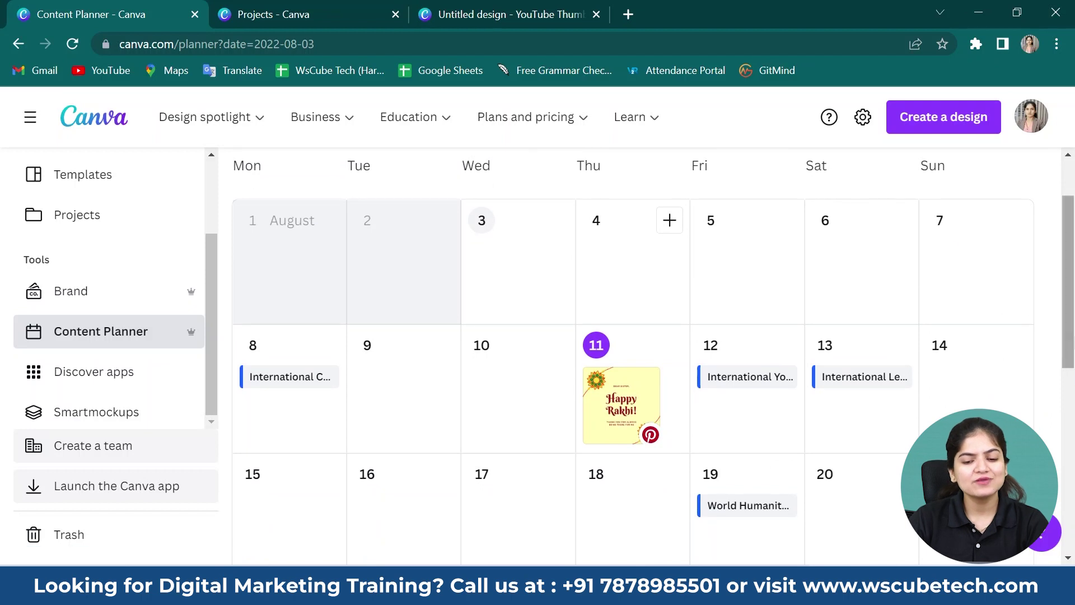